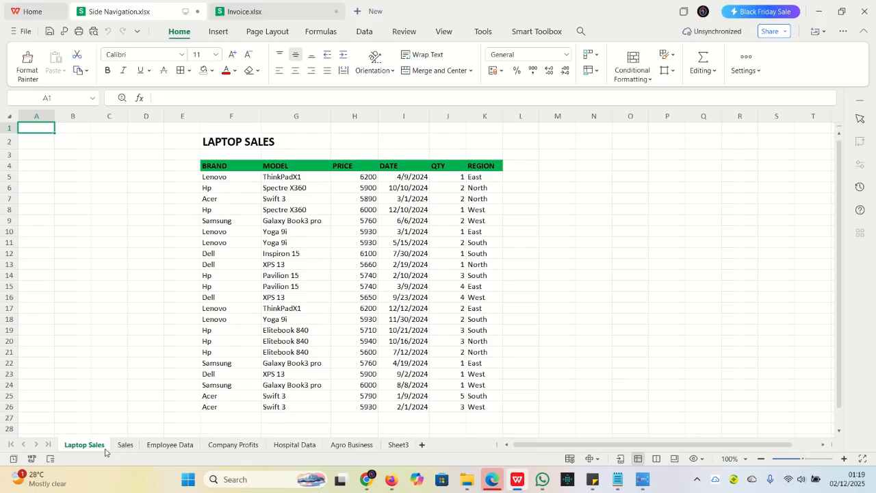
Look through the Sales, Employee Data, Company Profits and Laptop Sales worksheets to review the data each one holds
click(126, 445)
click(170, 445)
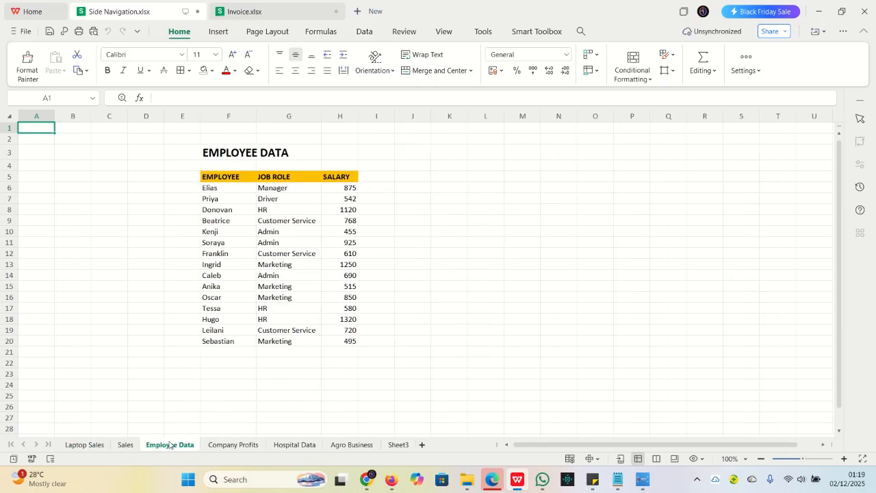
click(233, 445)
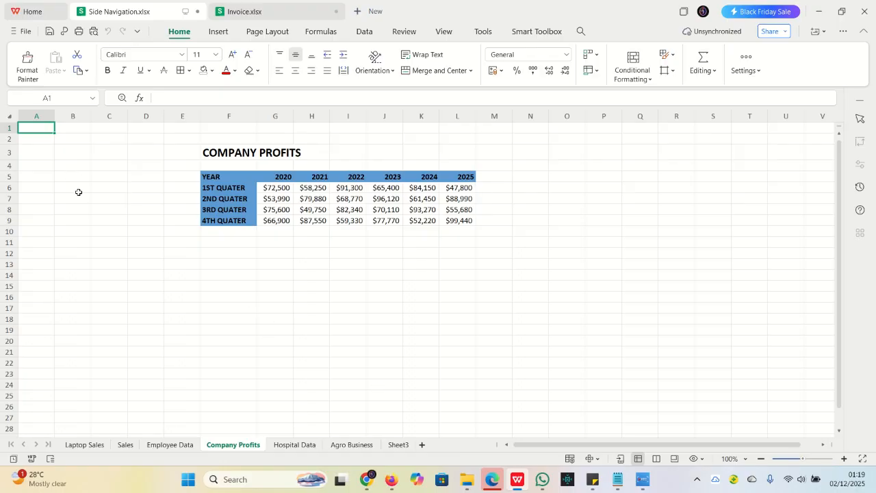
drag(105, 220, 104, 243)
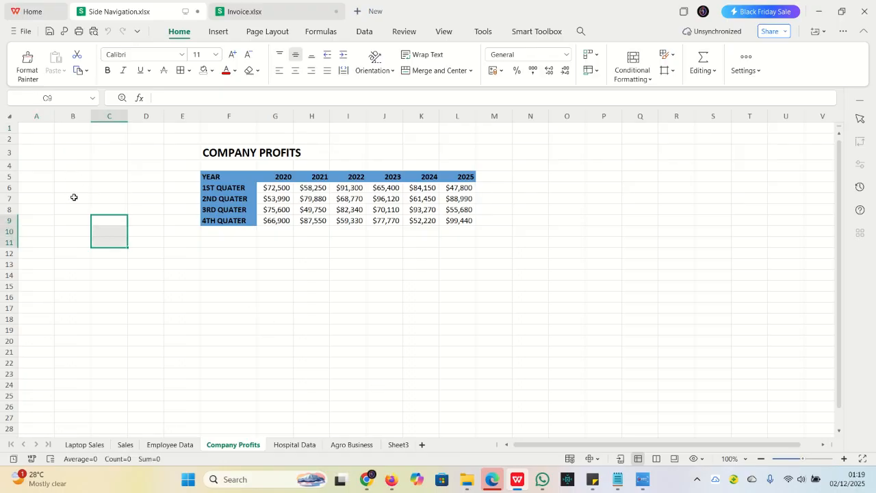
click(73, 200)
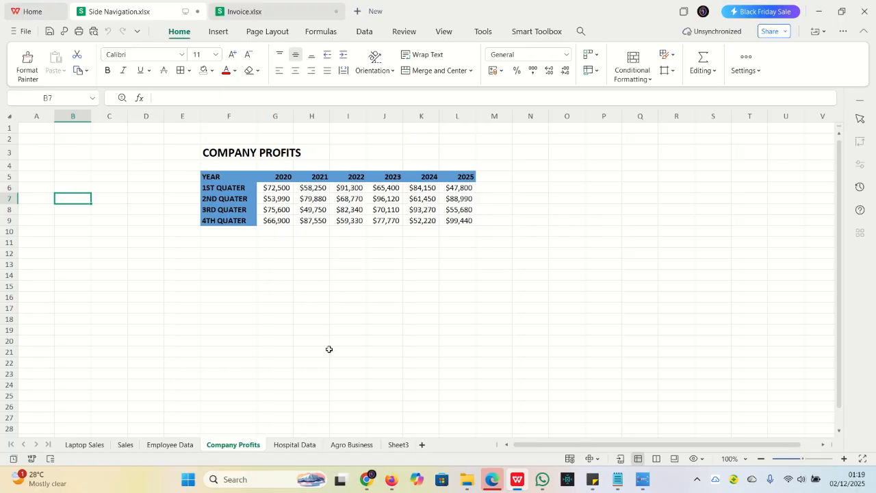
click(72, 231)
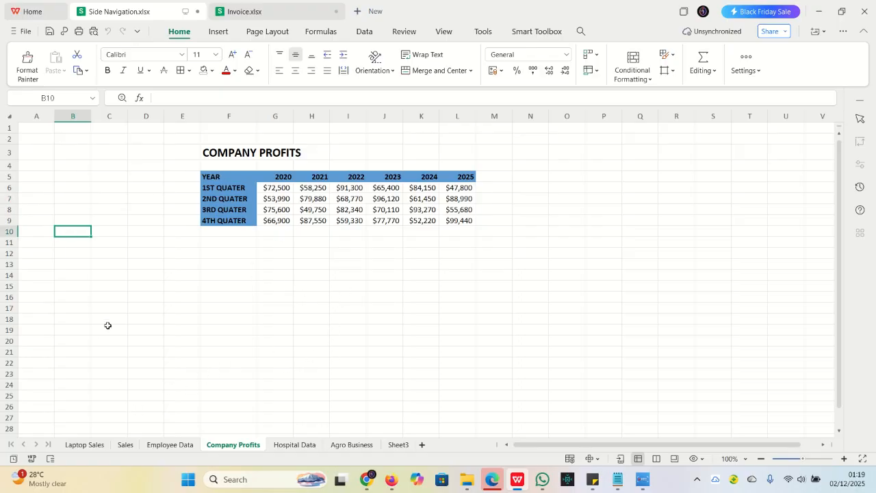
click(84, 445)
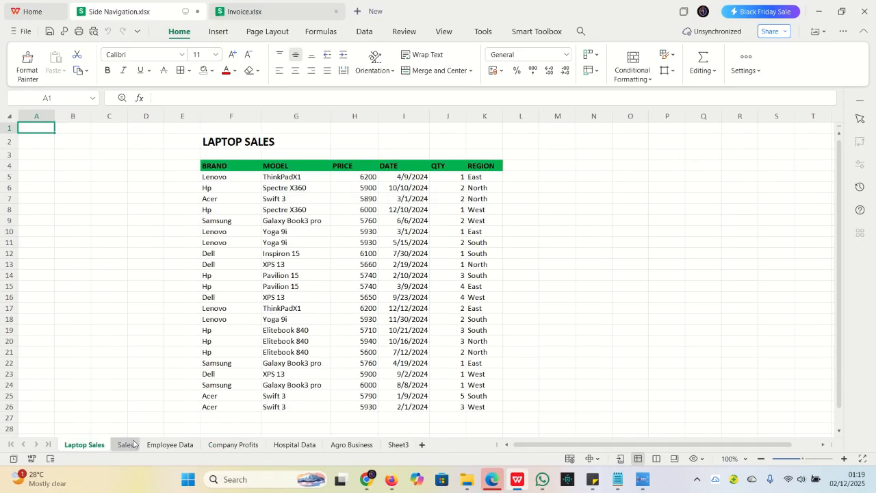
click(124, 446)
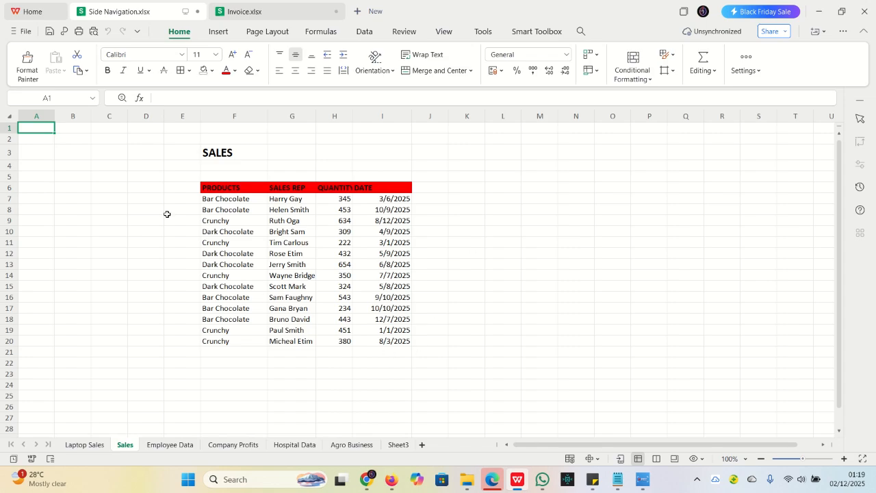
Move the Sheet3 worksheet with the table of contents to the front of the workbook, before Laptop Sales
click(400, 446)
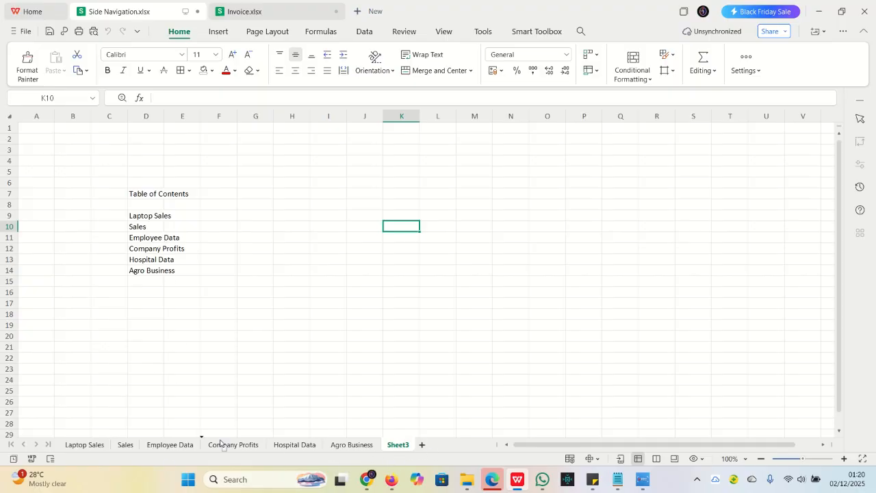
drag(76, 447, 77, 447)
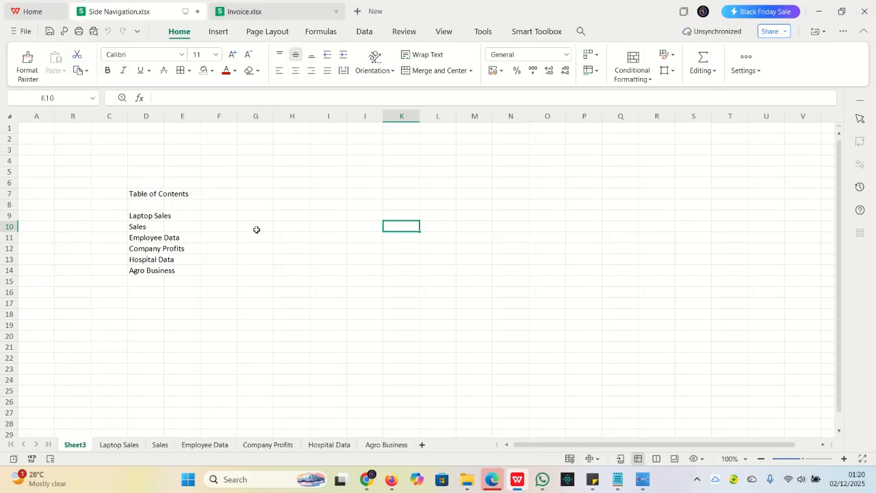
click(296, 281)
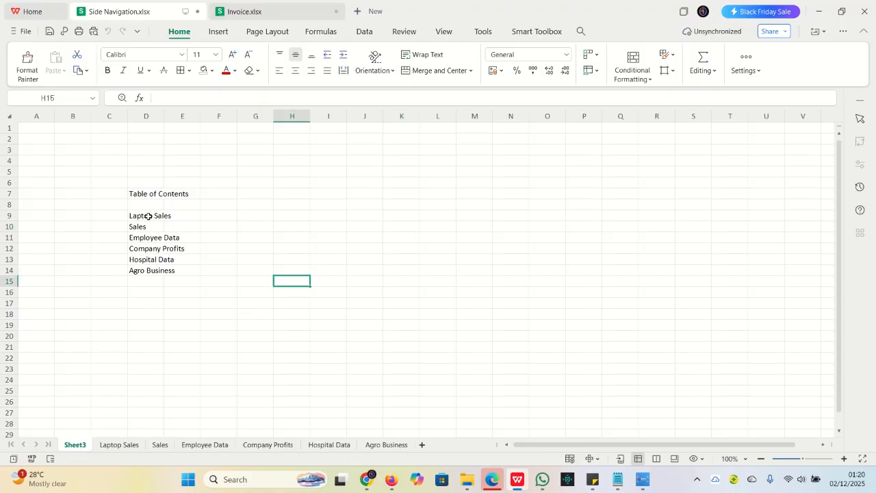
Widen column D on Sheet3 so the table of contents entries fit inside the column
click(116, 445)
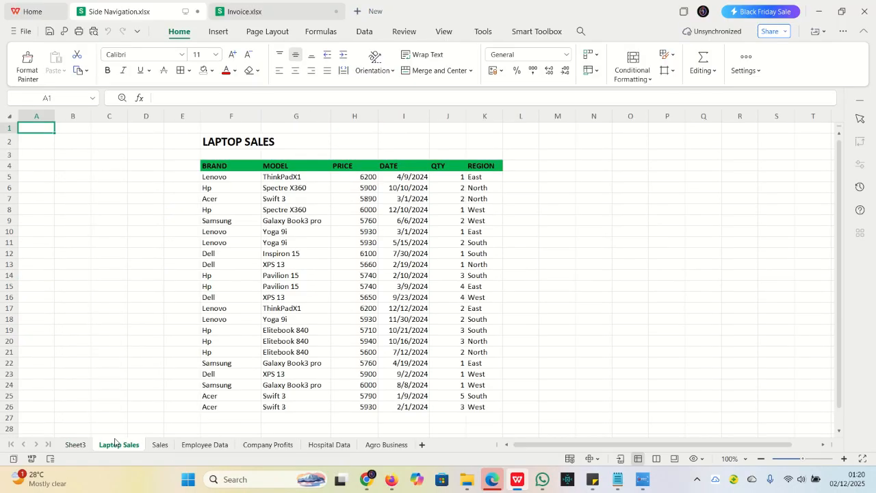
click(75, 445)
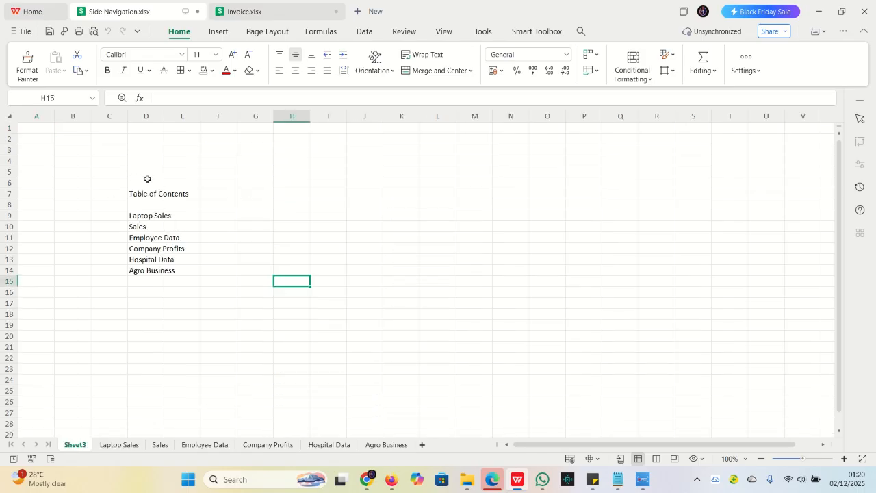
drag(164, 113, 200, 130)
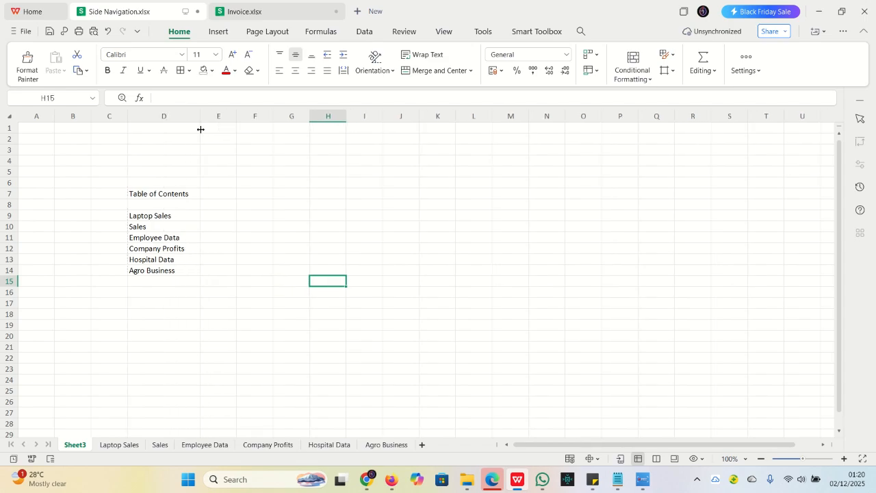
click(157, 216)
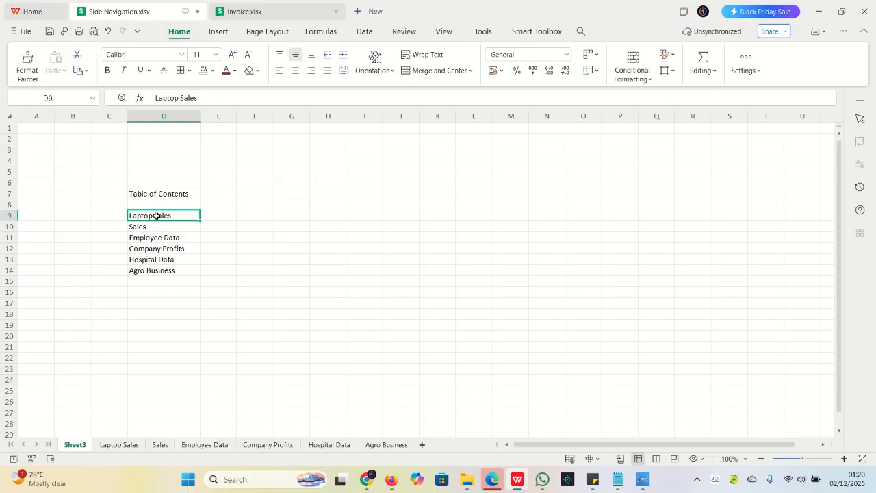
key(ctrl+k)
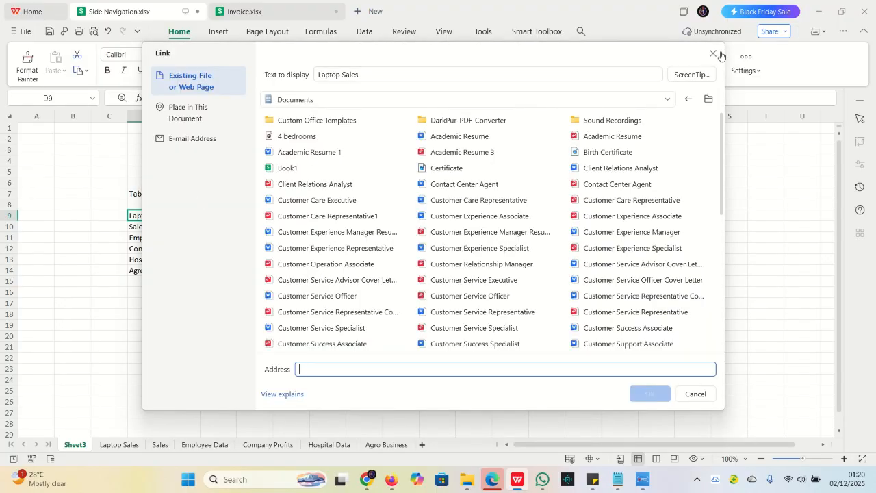
click(713, 54)
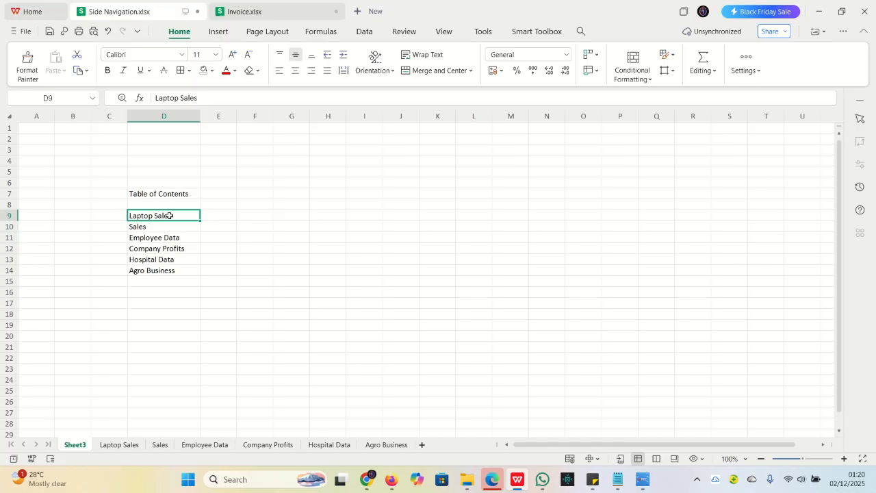
Add a hyperlink to the Laptop Sales entry in D9 that leads to cell A1 of the 'Laptop Sales' sheet
right_click(169, 215)
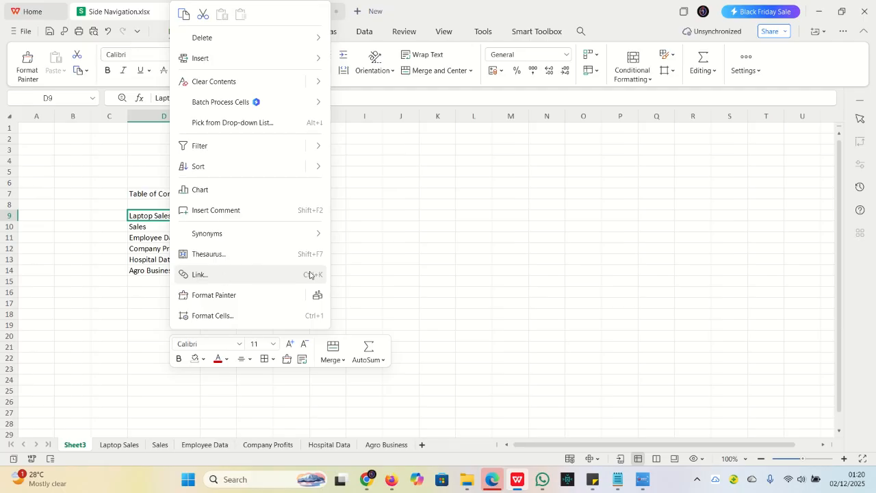
click(233, 275)
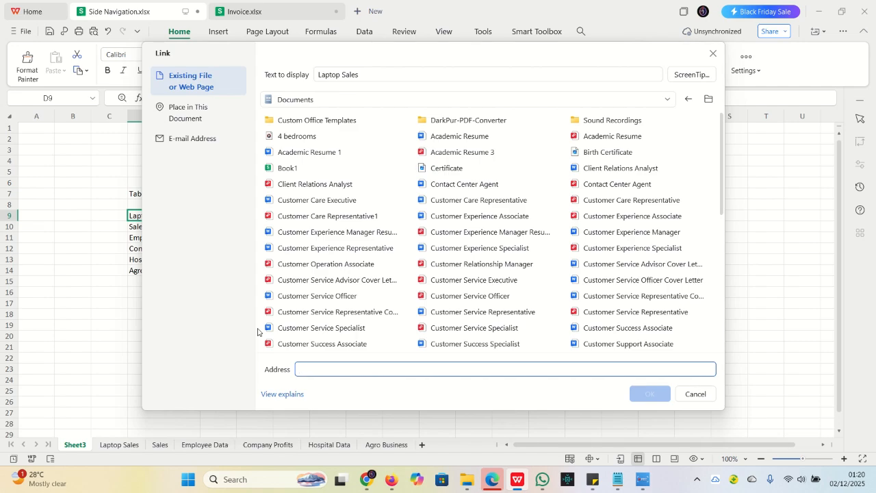
click(191, 117)
click(312, 178)
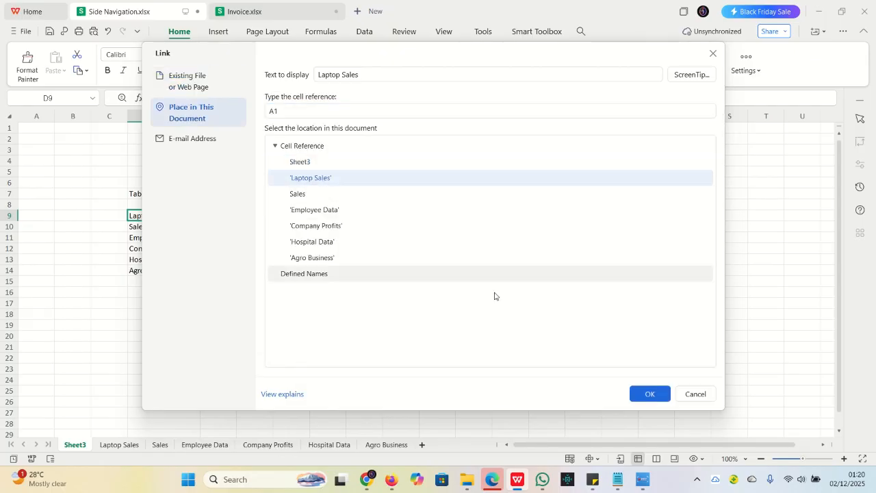
click(648, 395)
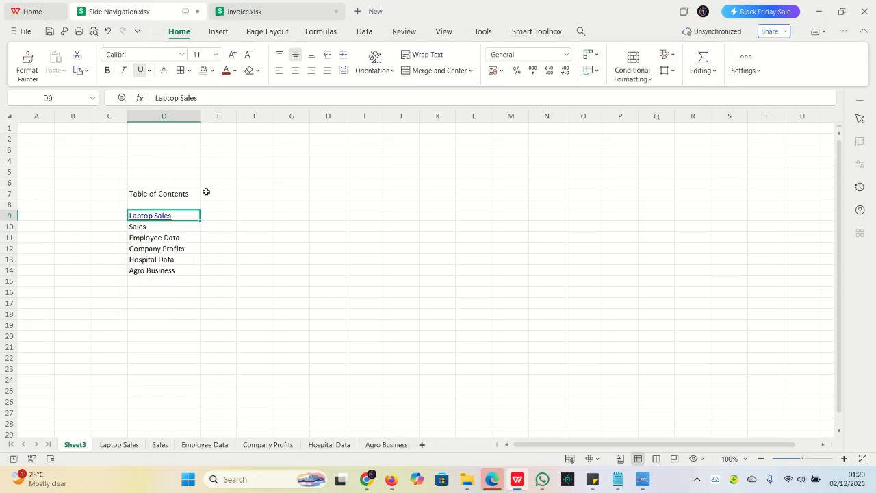
Add a hyperlink to the Sales entry in D10 that leads to cell A1 of the Sales sheet
click(142, 227)
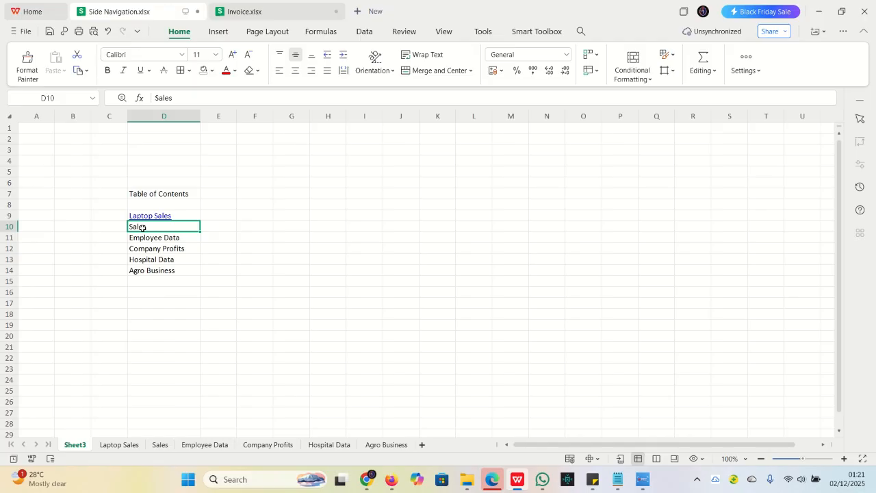
key(ctrl+k)
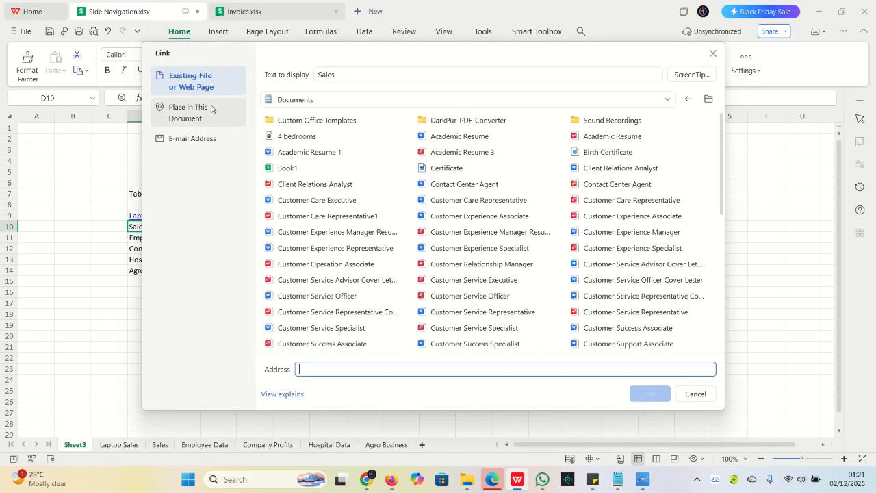
click(204, 111)
click(299, 196)
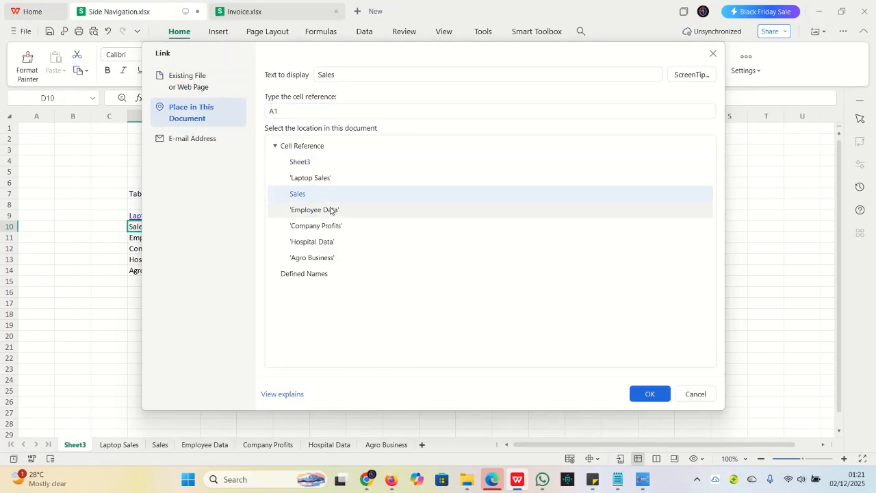
click(649, 394)
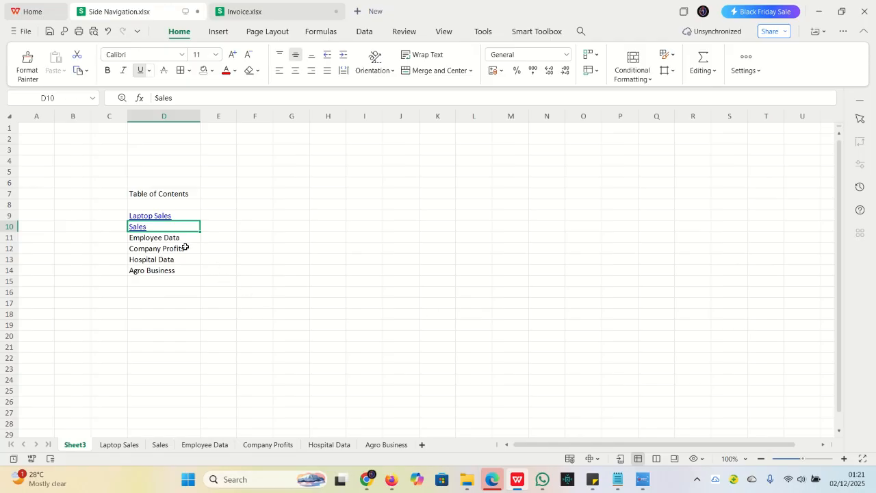
Add a hyperlink to the Employee Data entry in D11 that leads to cell A1 of the 'Employee Data' sheet
click(150, 238)
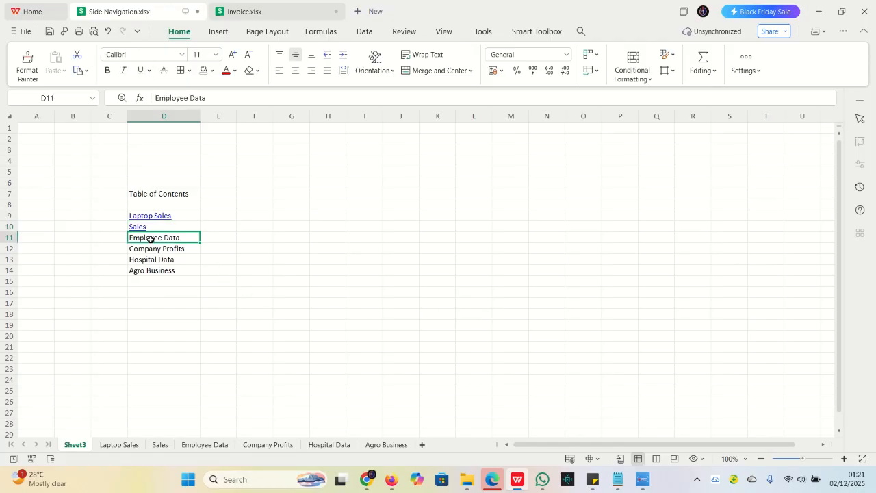
key(ctrl+k)
click(217, 115)
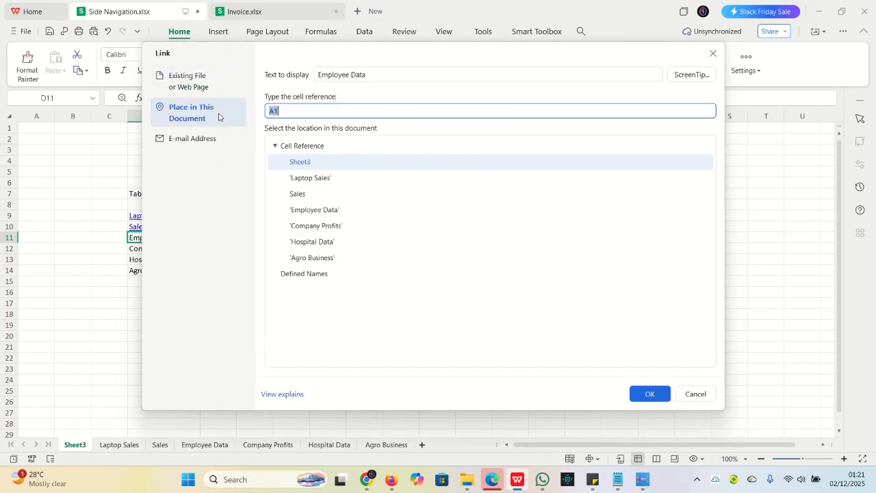
click(328, 209)
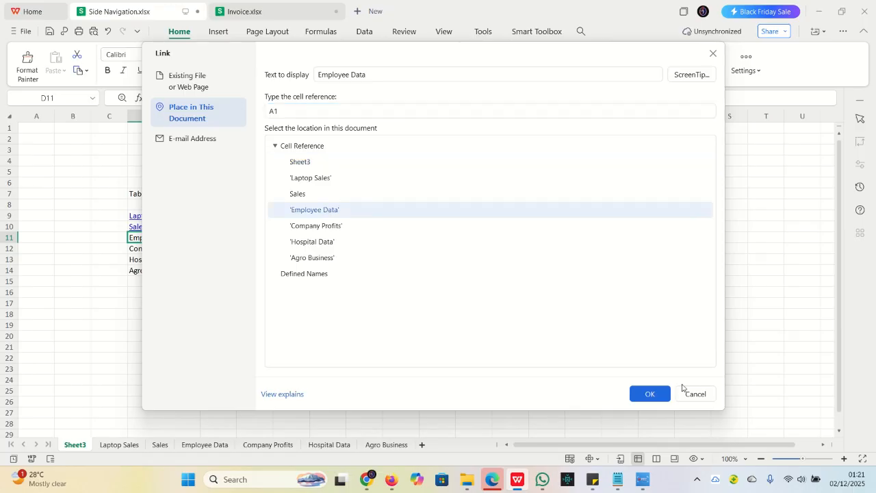
click(651, 395)
Add a hyperlink to the Company Profits entry in D12 that leads to cell A1 of the 'Company Profits' sheet
click(165, 249)
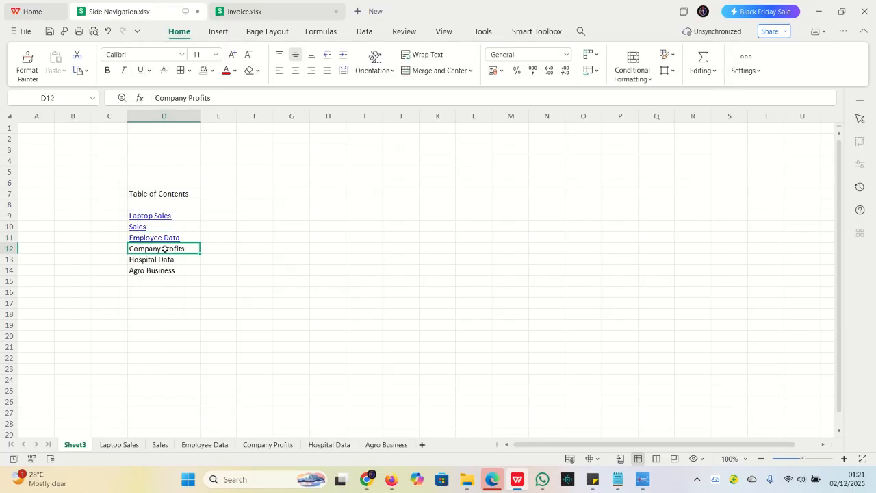
key(ctrl+k)
click(195, 113)
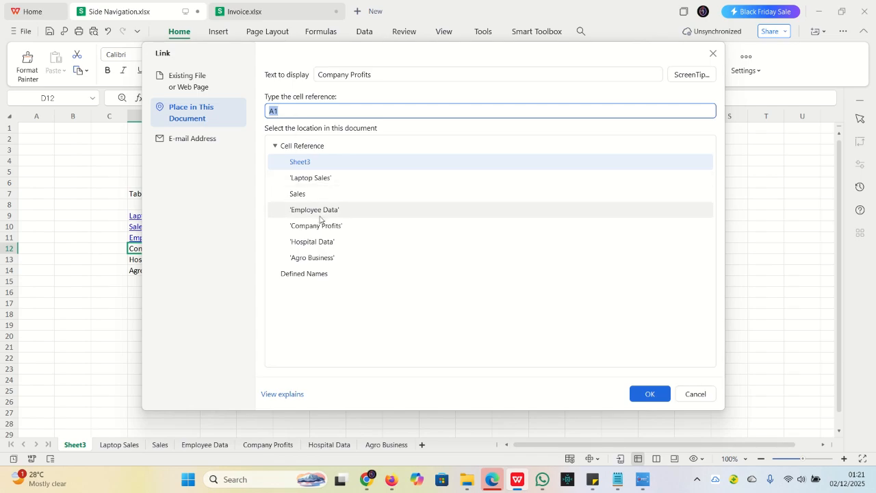
click(319, 225)
click(652, 395)
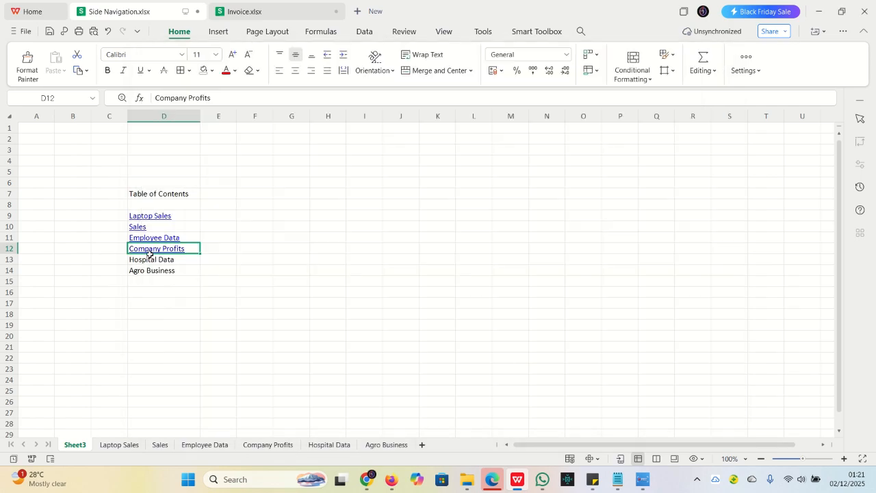
Add a hyperlink to the Hospital Data entry in D13 that leads to cell A1 of the 'Hospital Data' sheet
click(150, 260)
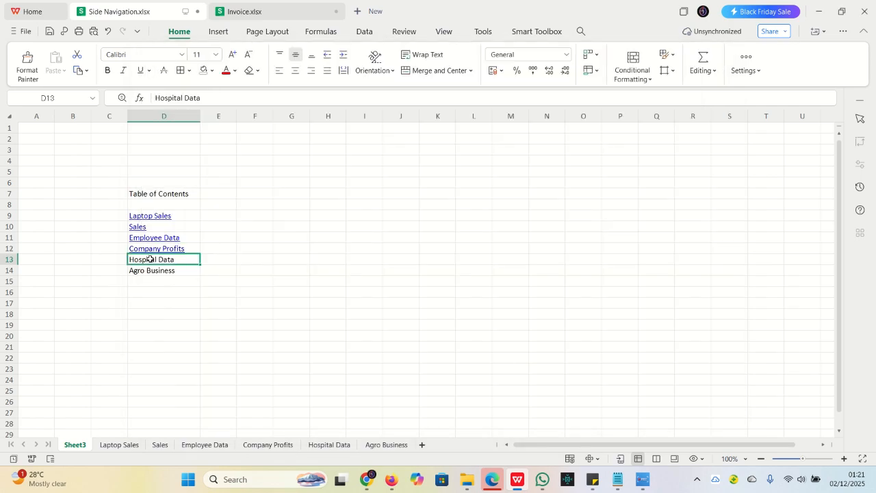
key(ctrl+k)
click(225, 118)
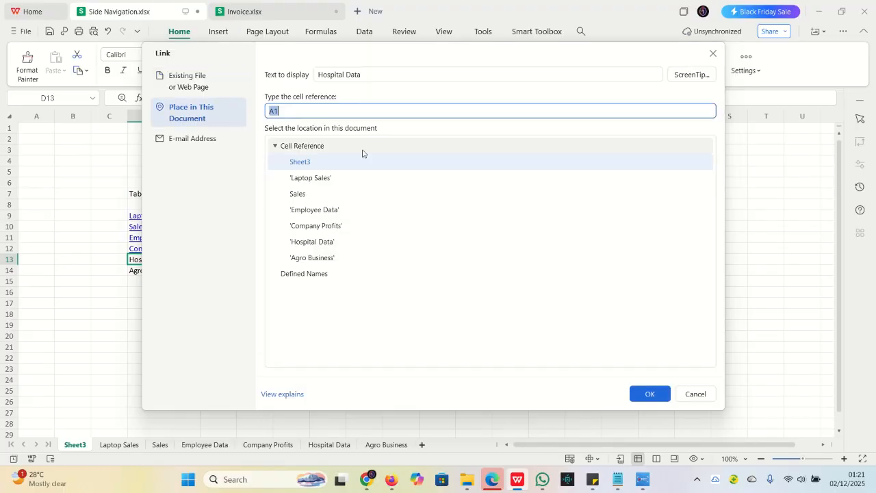
click(316, 242)
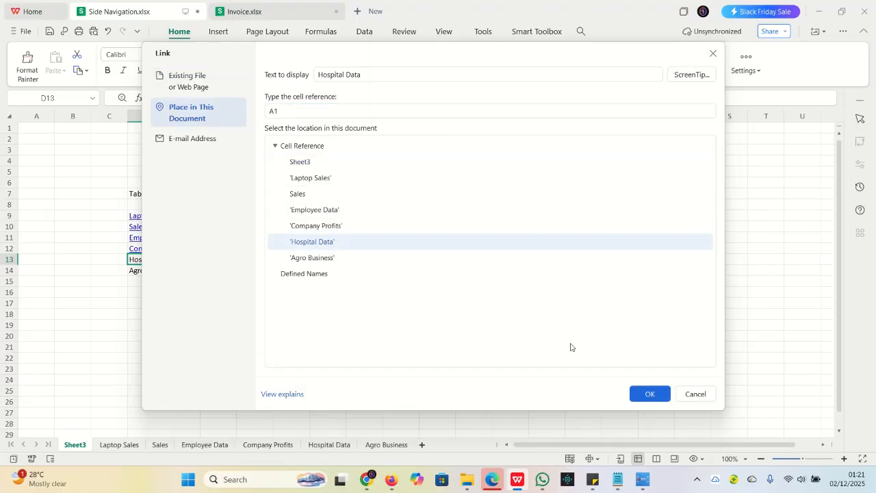
click(647, 394)
Add a hyperlink to the Agro Business entry in D14 that leads to cell A1 of the 'Agro Business' sheet
click(152, 271)
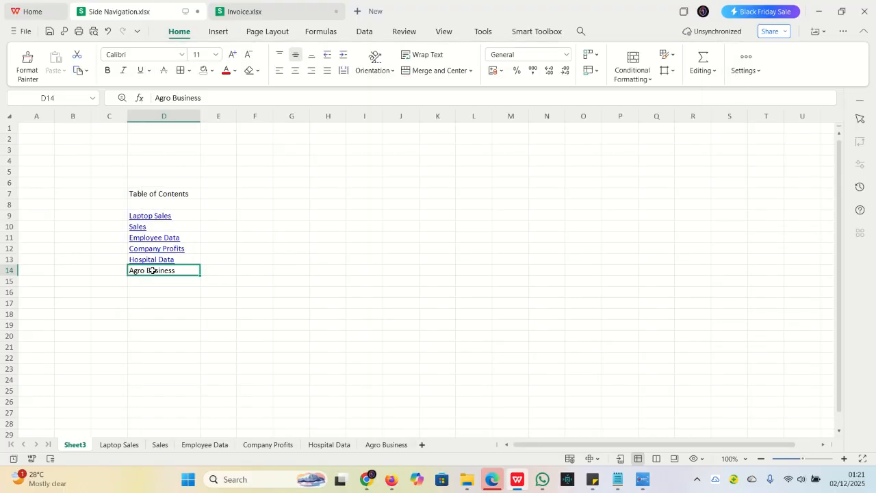
key(ctrl+k)
click(203, 117)
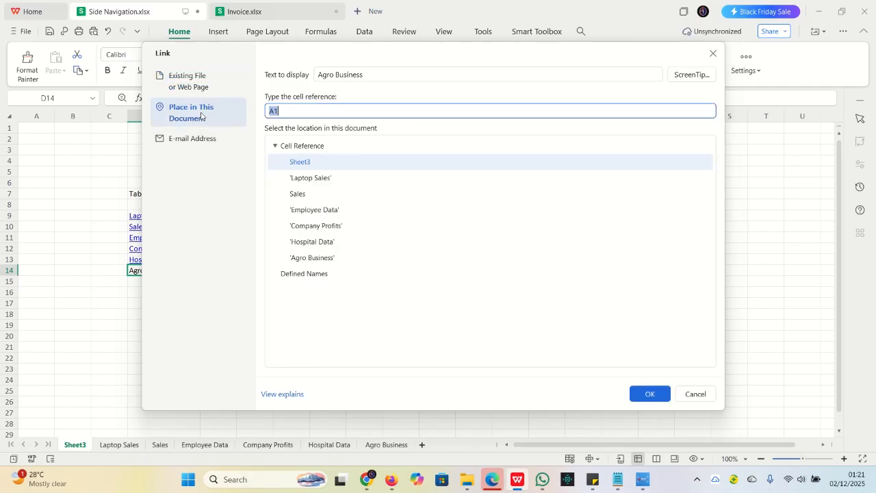
click(326, 259)
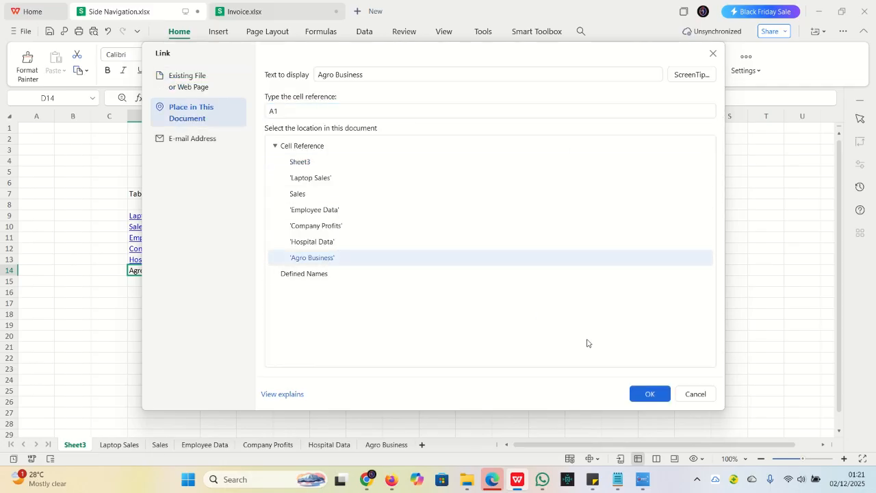
click(647, 395)
click(240, 227)
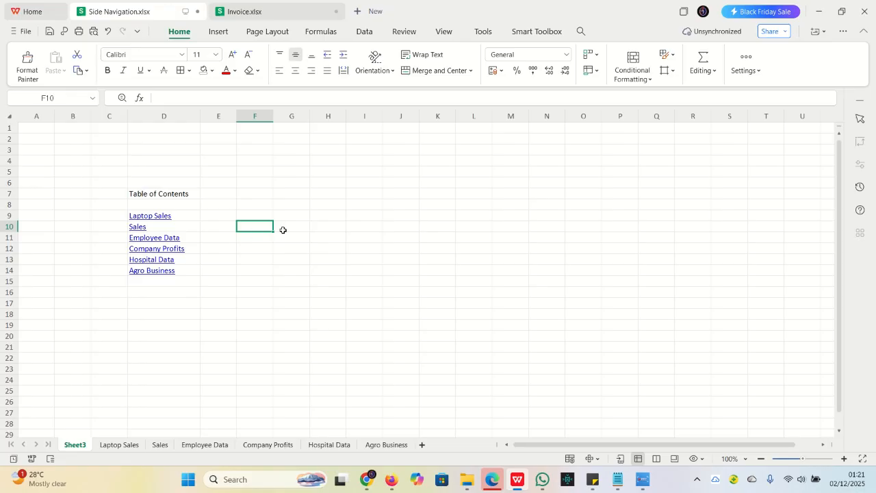
Test the Laptop Sales, Sales, Hospital Data and Agro Business links in the table of contents, returning to Sheet3 after each one
click(145, 217)
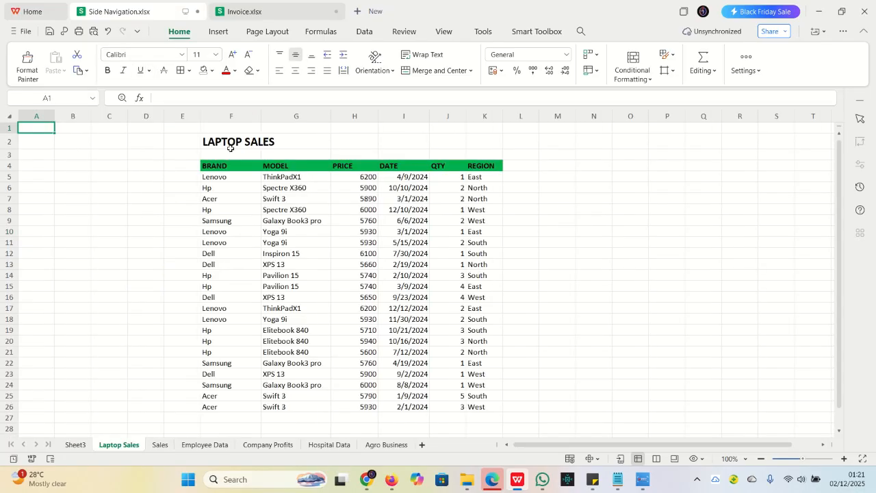
click(76, 445)
click(135, 229)
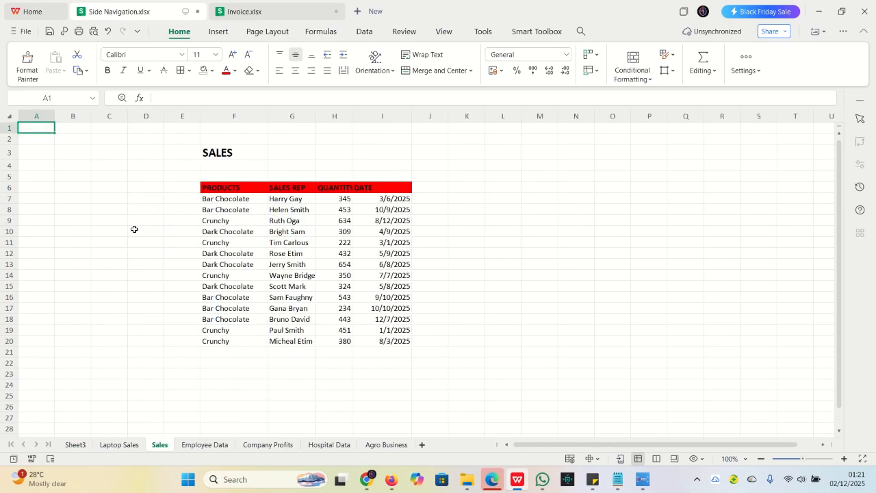
click(75, 445)
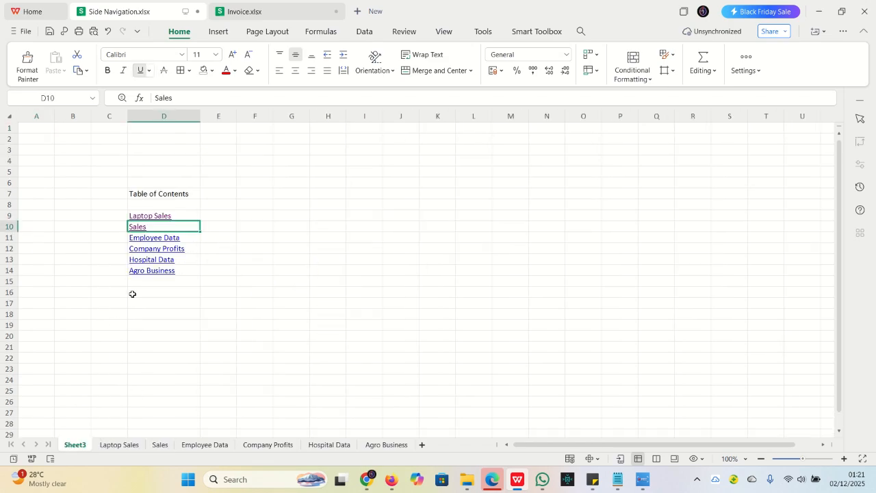
click(150, 261)
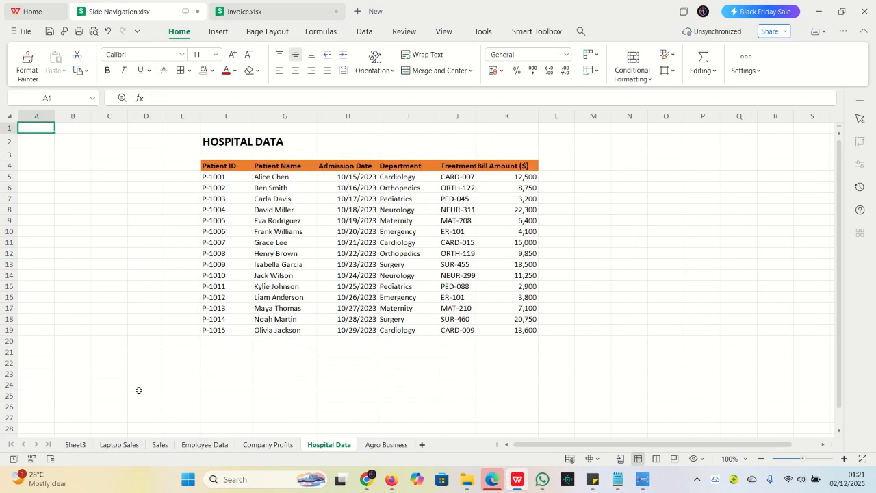
click(74, 445)
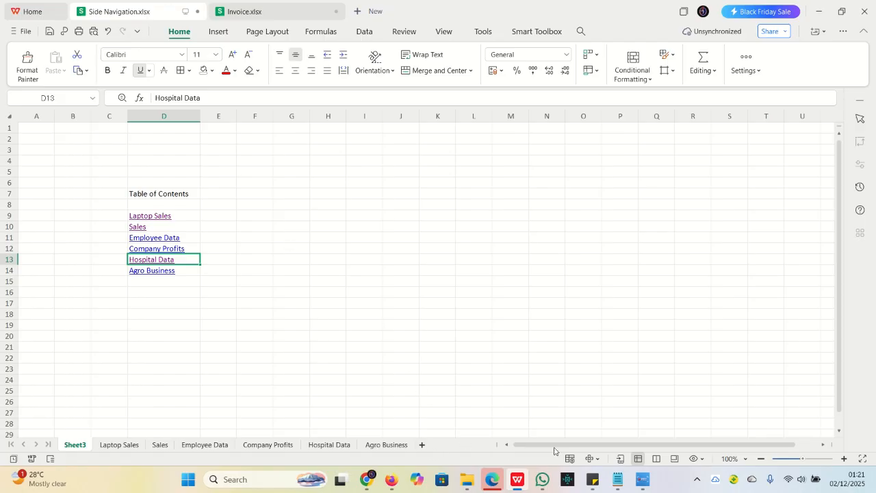
click(157, 271)
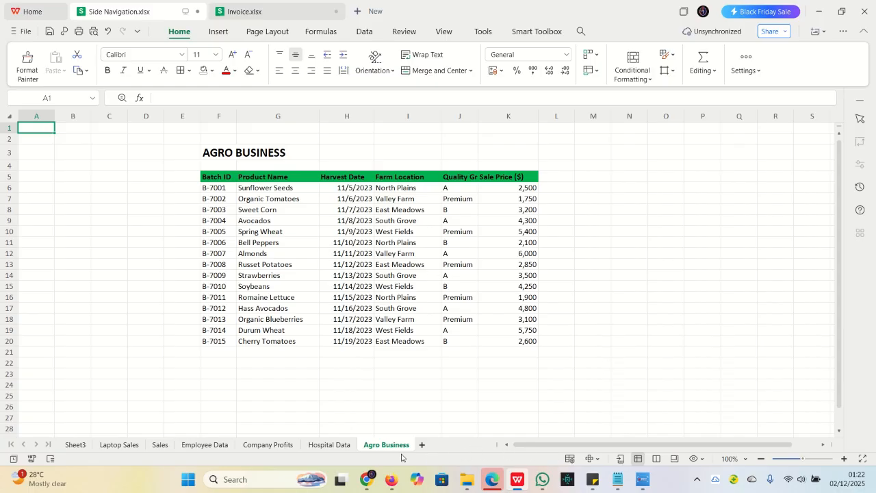
click(67, 445)
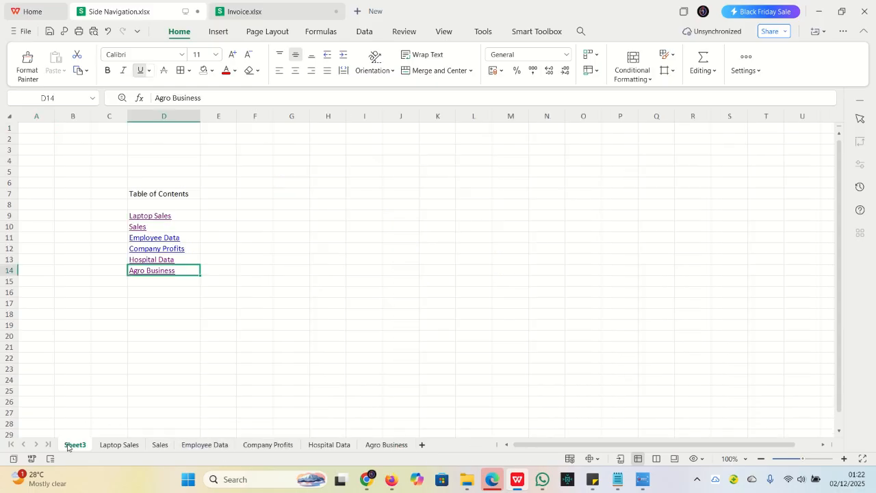
click(149, 214)
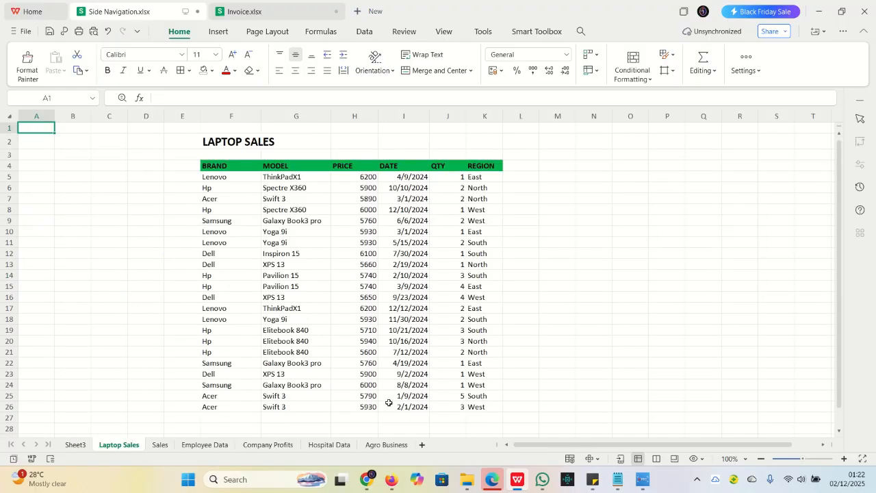
click(75, 445)
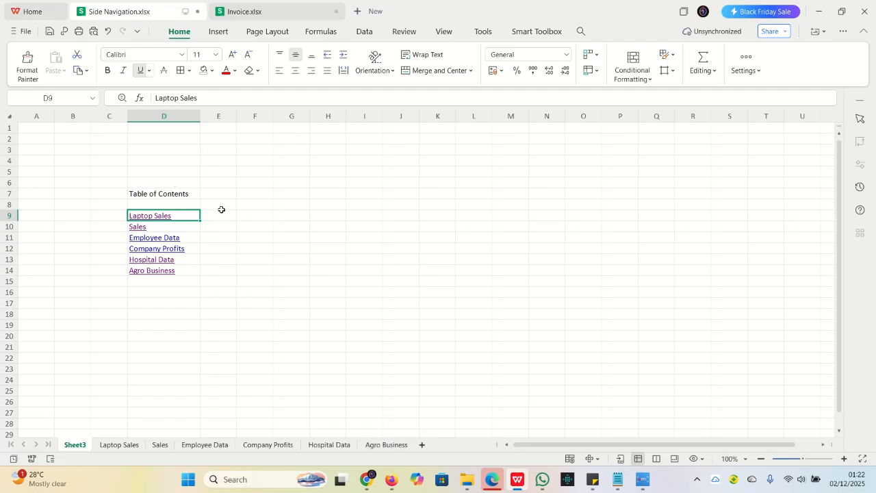
Copy the table of contents in D7:D14 of Sheet3 to B7 on the Laptop Sales sheet and widen column B to fit it
click(135, 194)
drag(147, 198, 182, 273)
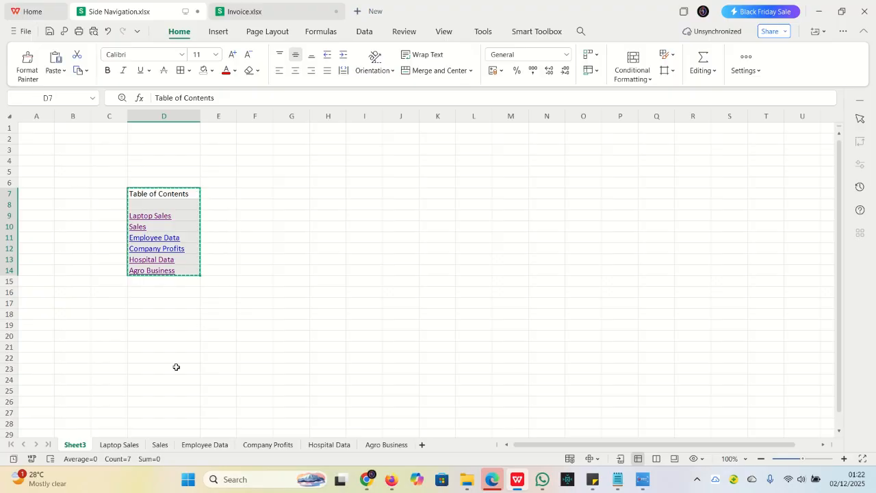
click(111, 447)
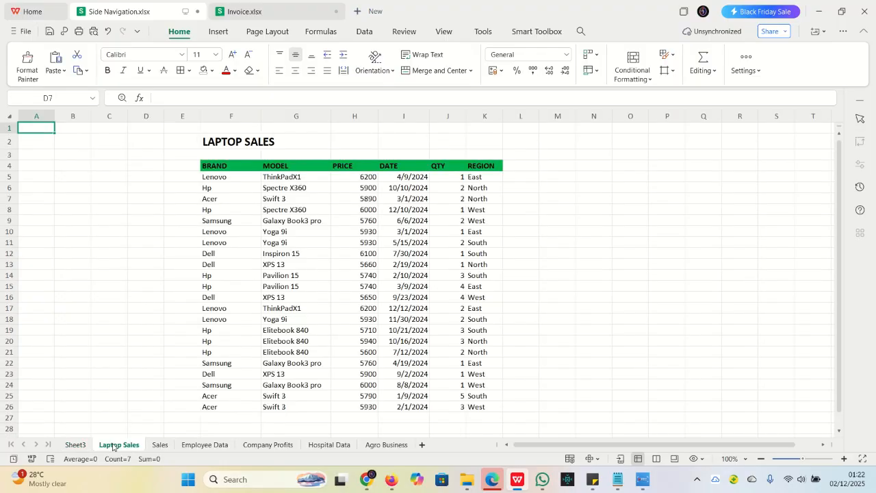
click(68, 197)
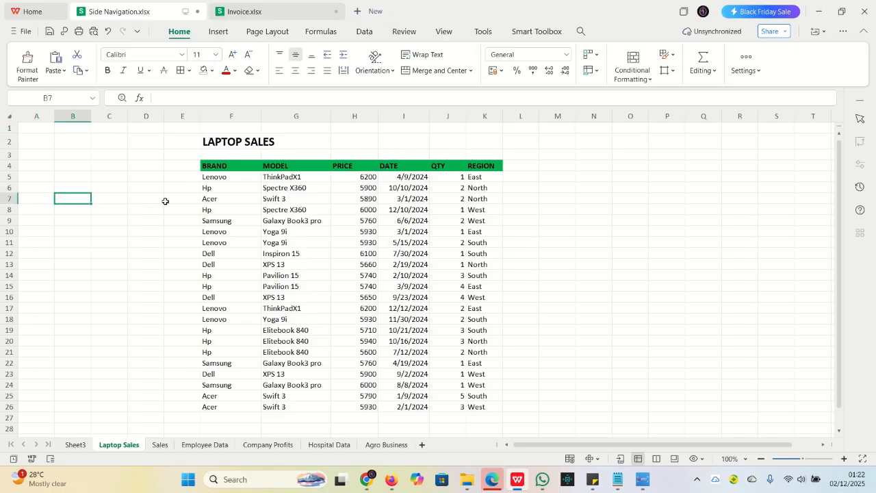
text(Table of Contents  Laptop Sales Sales Employee Data Company Profits Hospital Data Agro Business)
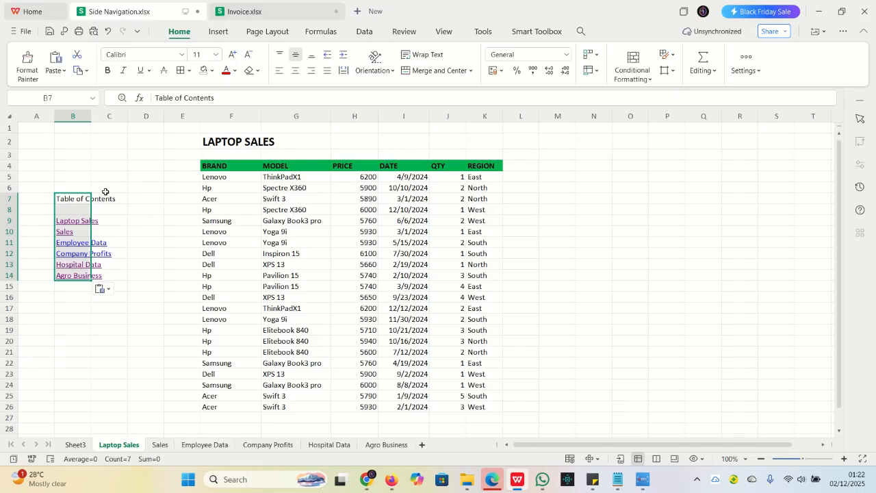
drag(90, 116, 135, 122)
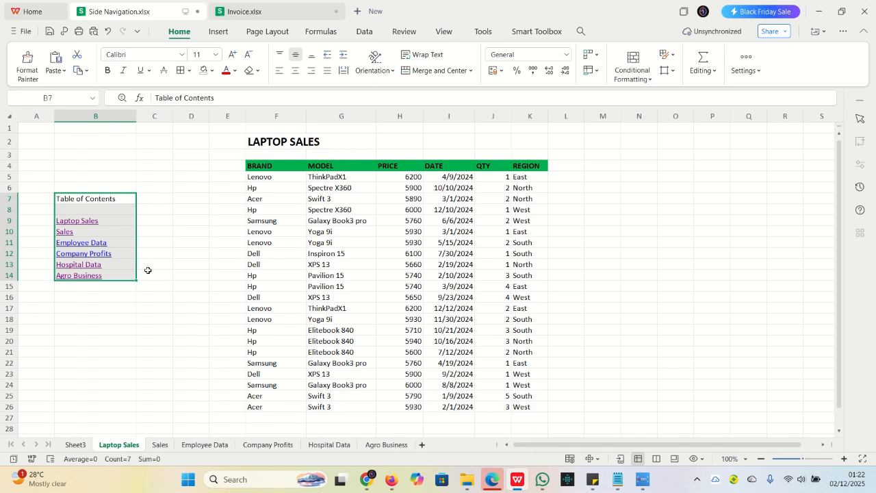
click(104, 309)
click(158, 194)
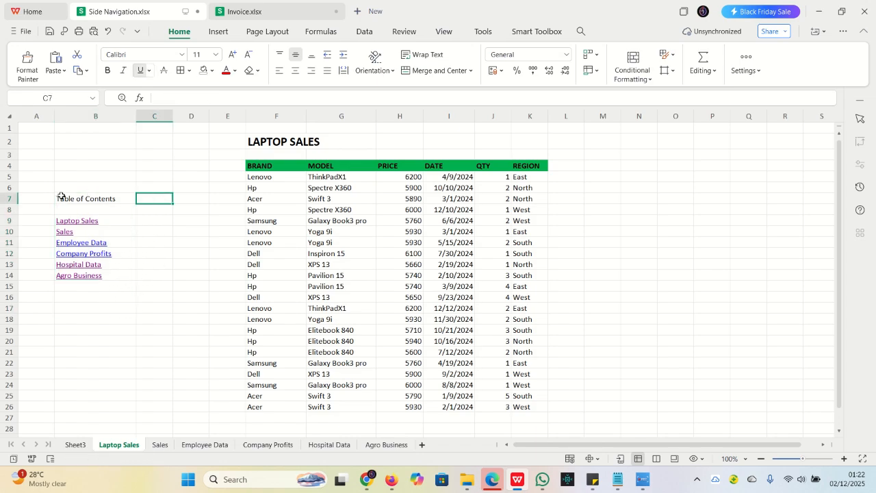
Set the font size of the table of contents in B7:B14 to 16 and widen column B to fit the larger text
drag(63, 197, 105, 273)
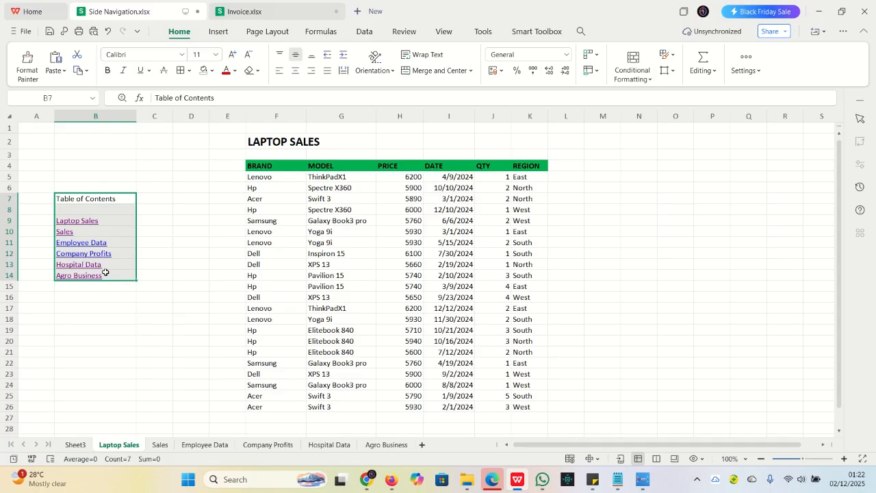
click(215, 54)
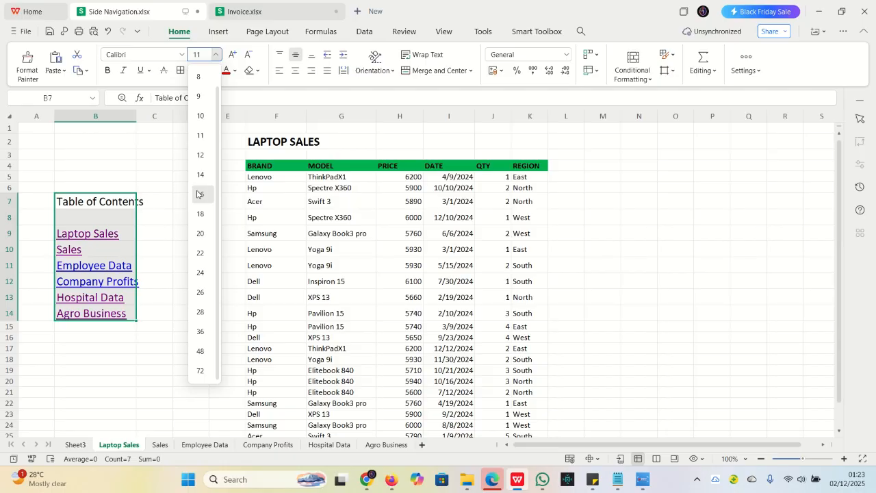
click(199, 194)
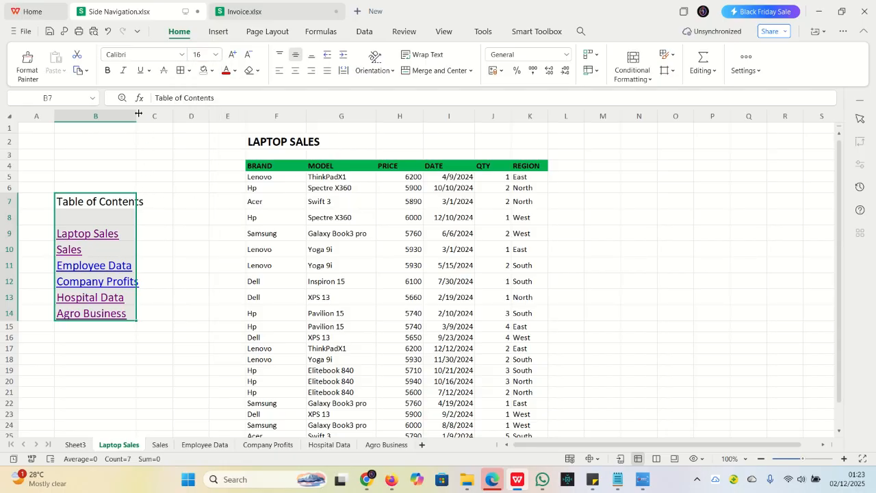
drag(137, 115, 149, 117)
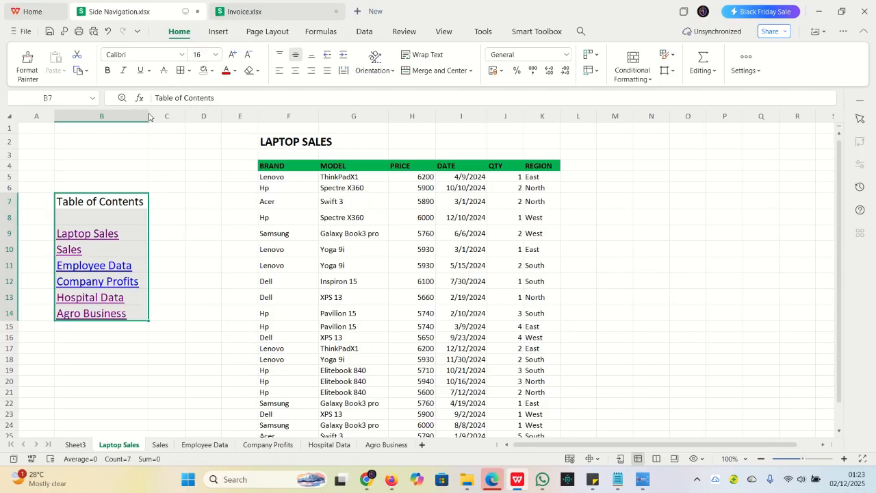
click(141, 155)
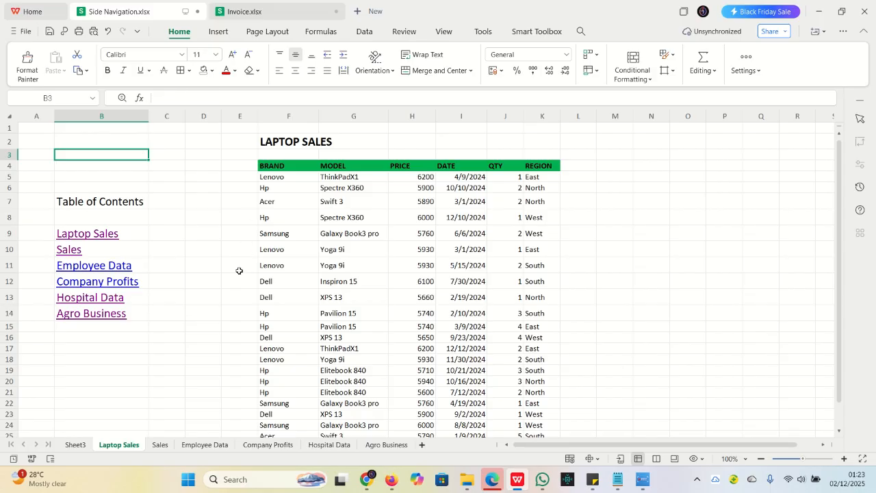
click(179, 234)
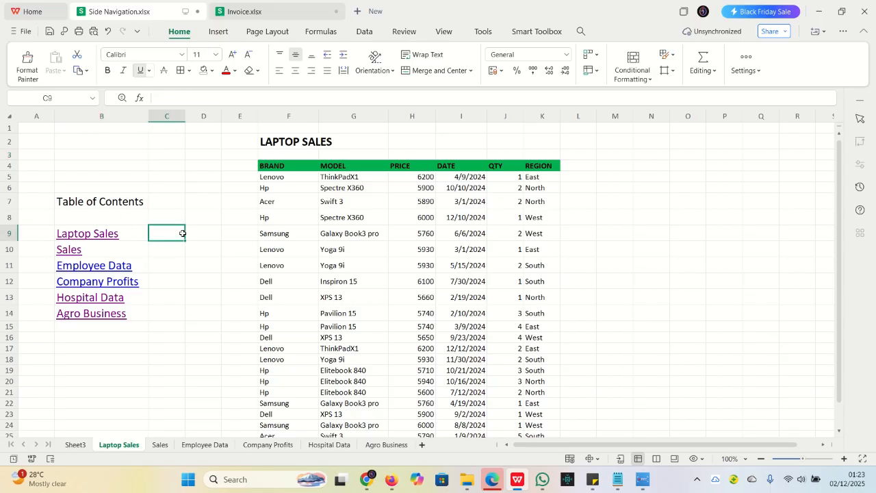
Copy the enlarged table of contents from B7:B14 of Laptop Sales to B7 on the Sales sheet and widen column B there
drag(60, 200, 127, 313)
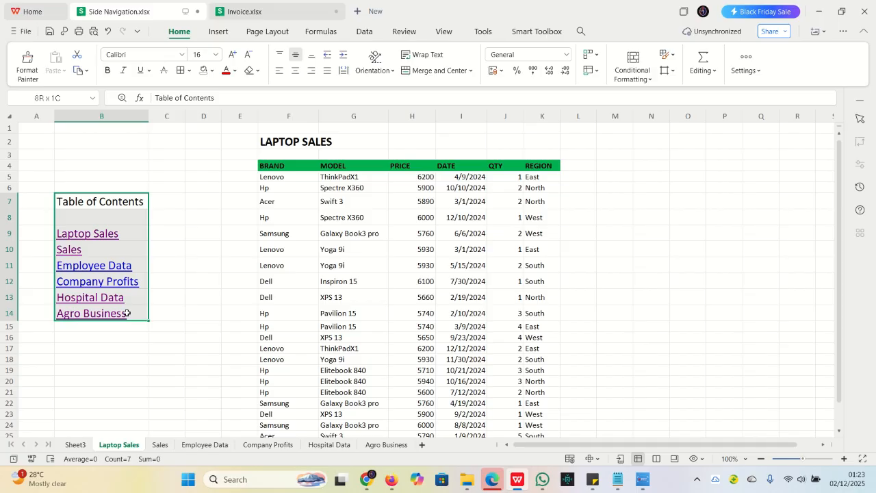
key(ctrl+c)
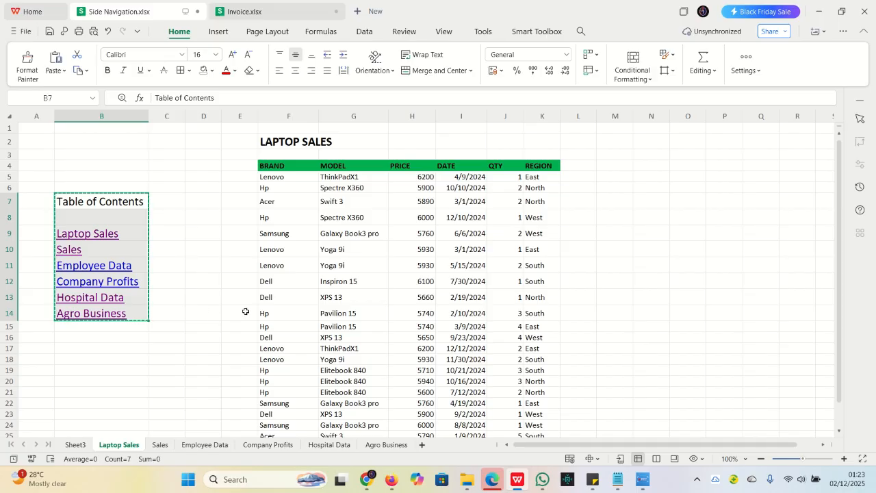
click(167, 446)
click(68, 196)
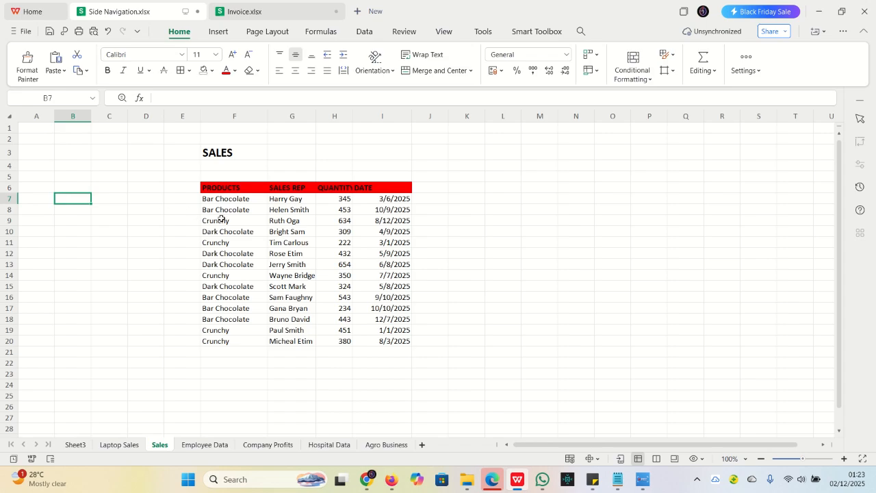
key(ctrl+v)
drag(91, 116, 152, 116)
Paste the copied table of contents at B7 on the Employee Data sheet and widen column B to fit it
click(192, 445)
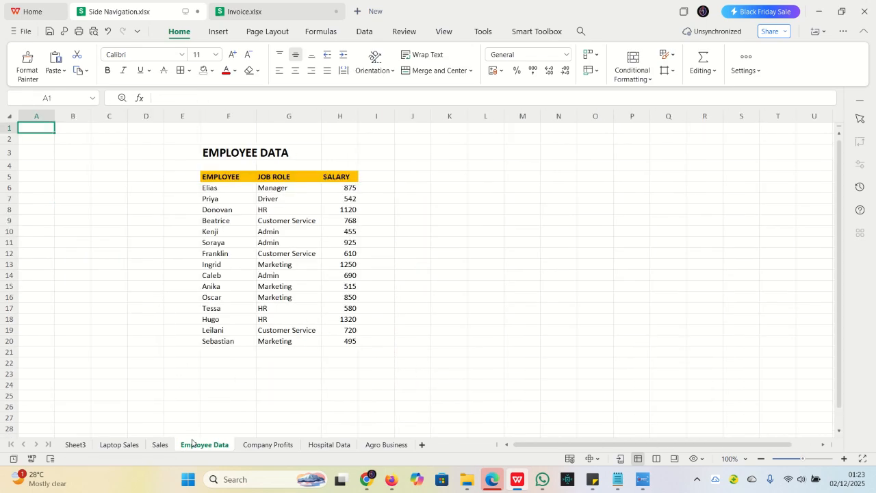
click(74, 199)
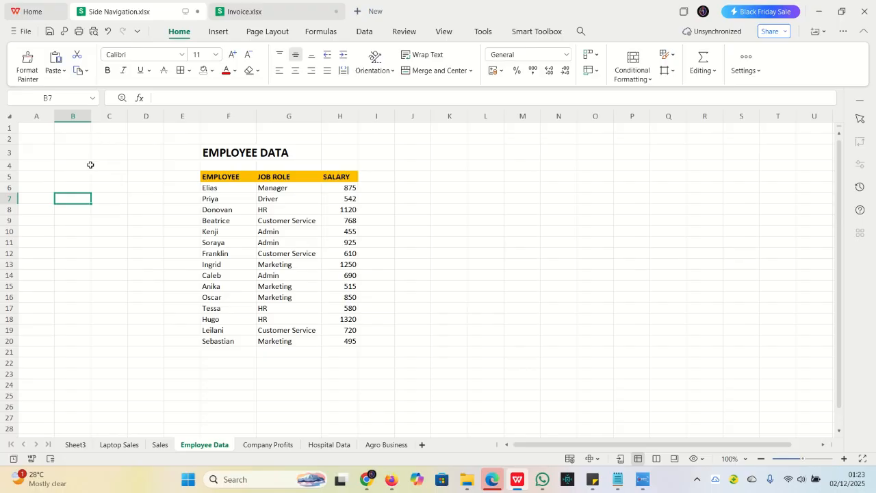
key(ctrl+v)
drag(93, 115, 155, 128)
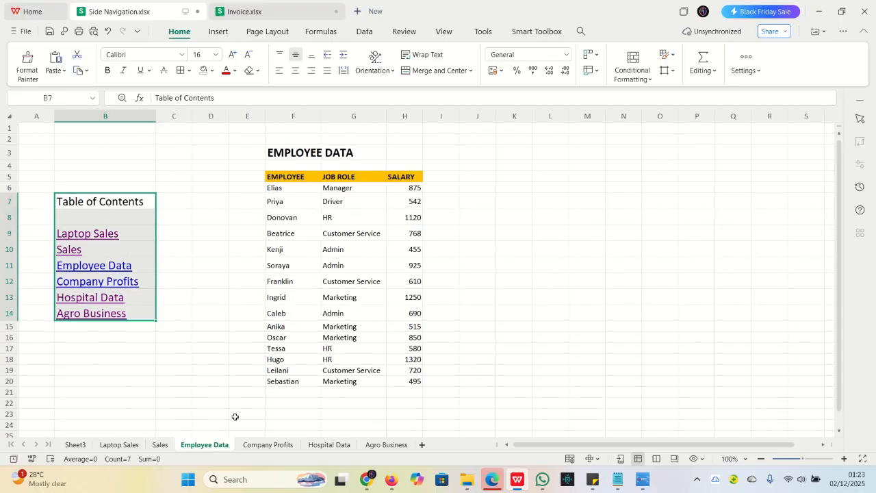
Paste the copied table of contents at B7 on the Company Profits sheet and widen column B to fit it
click(258, 445)
click(68, 197)
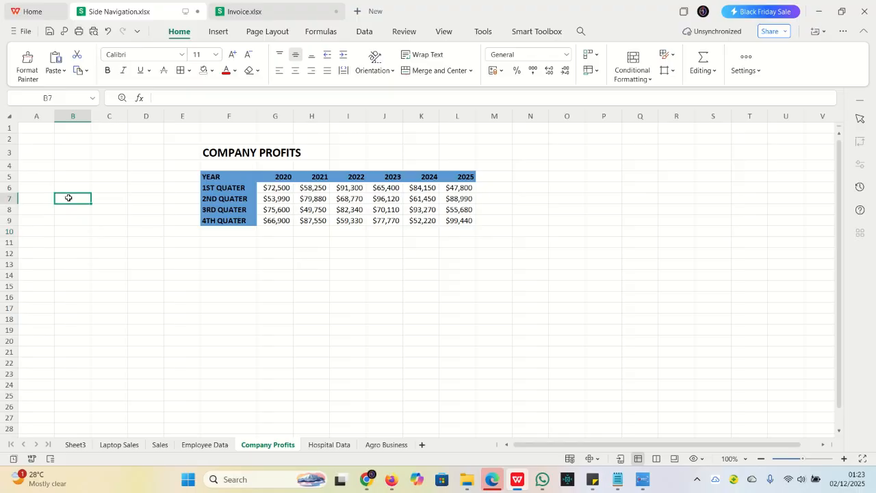
key(ctrl+v)
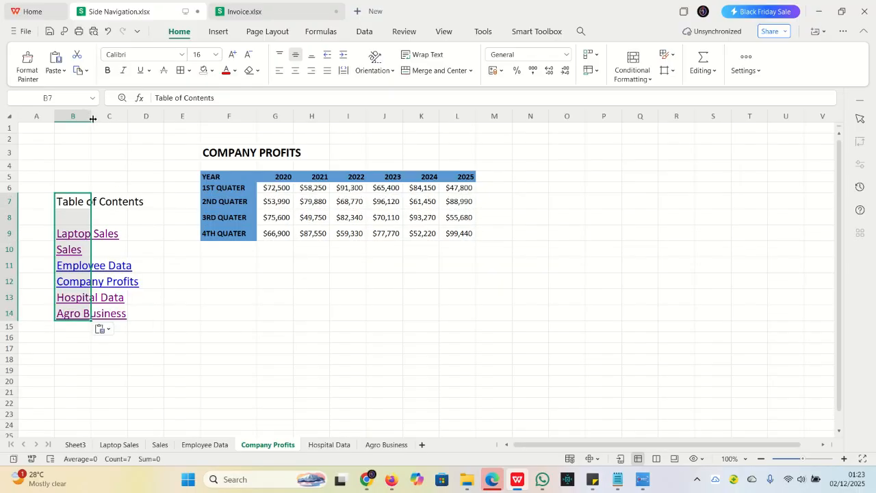
drag(89, 117, 144, 124)
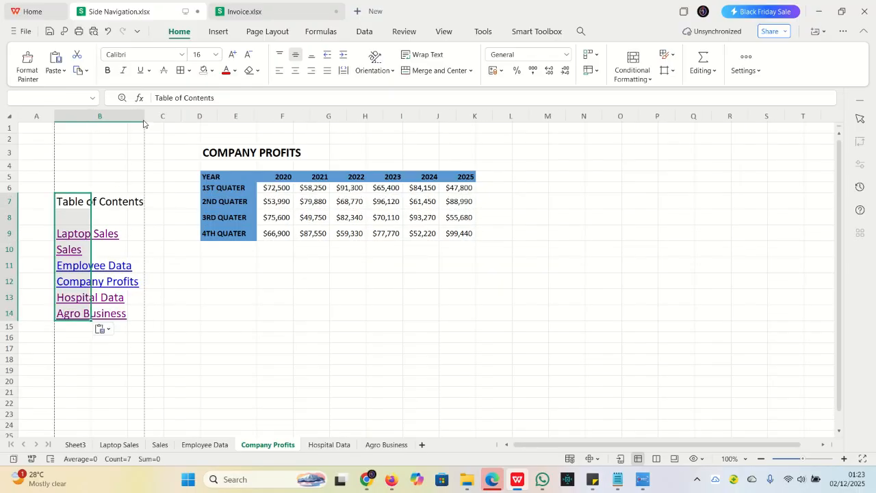
Paste the copied table of contents at B7 on the Hospital Data sheet and widen column B to fit it
click(330, 444)
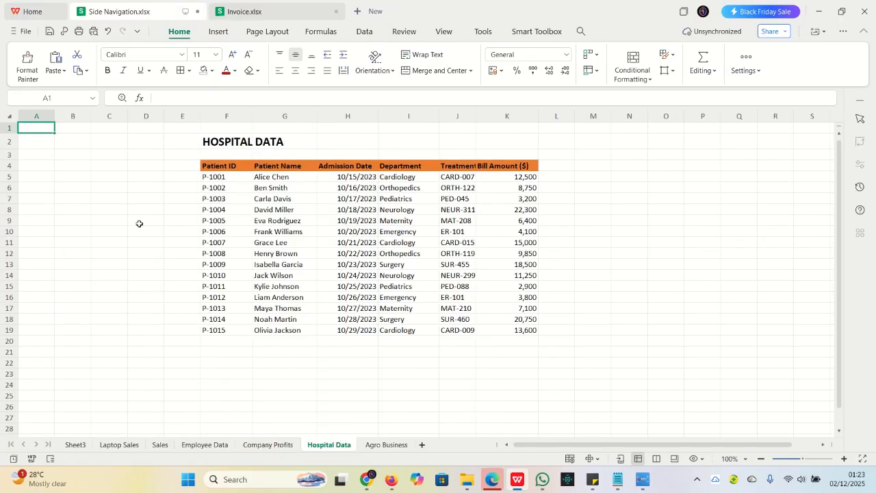
click(69, 204)
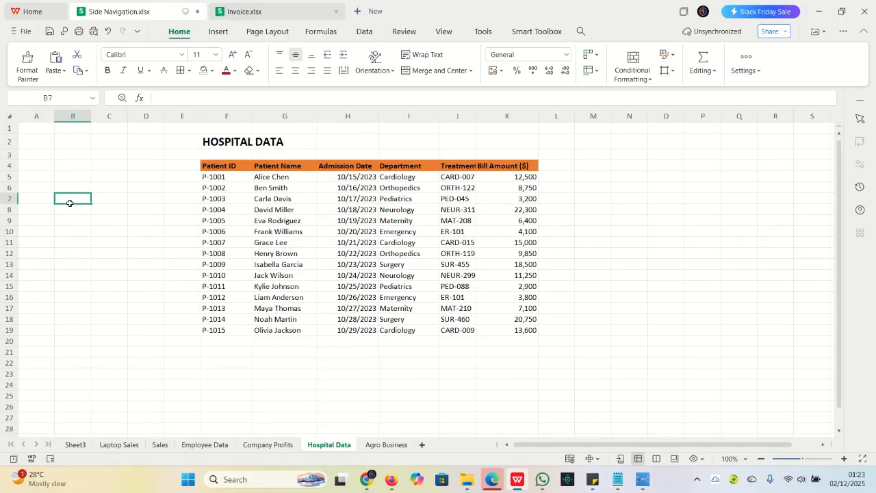
key(ctrl+v)
drag(92, 115, 146, 122)
Paste the copied table of contents at B7 on the Agro Business sheet and widen column B to fit it
click(398, 446)
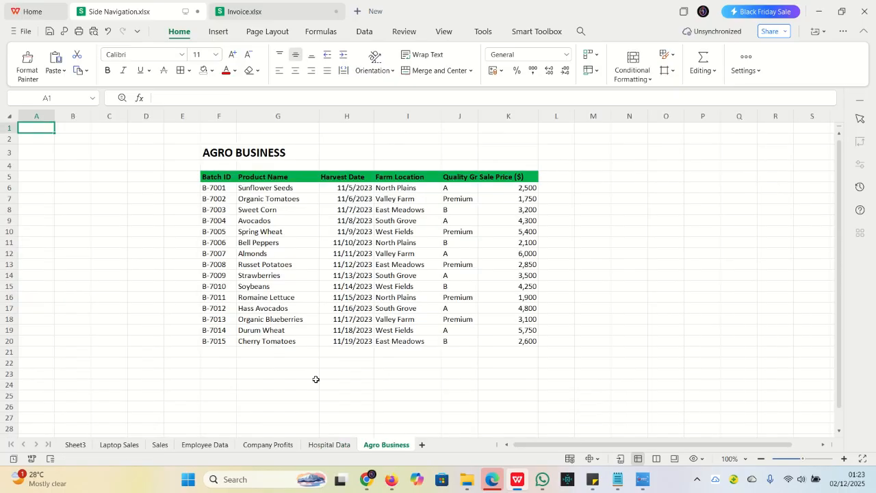
click(70, 197)
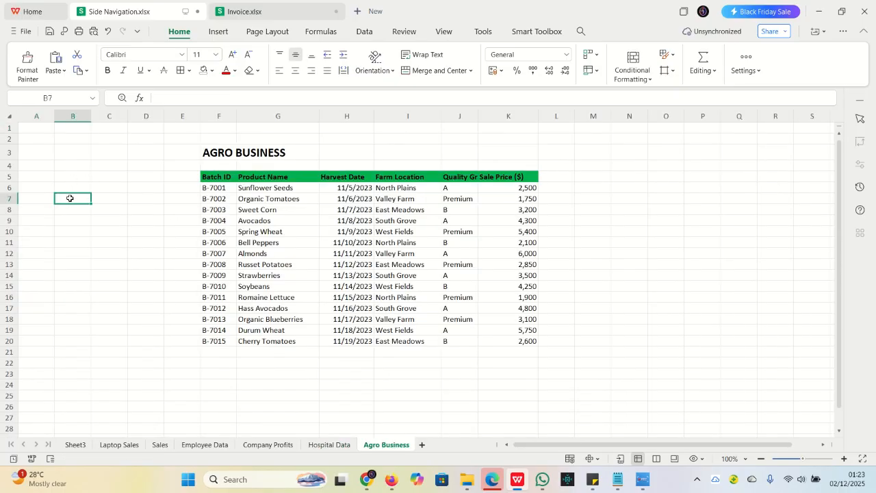
key(ctrl+v)
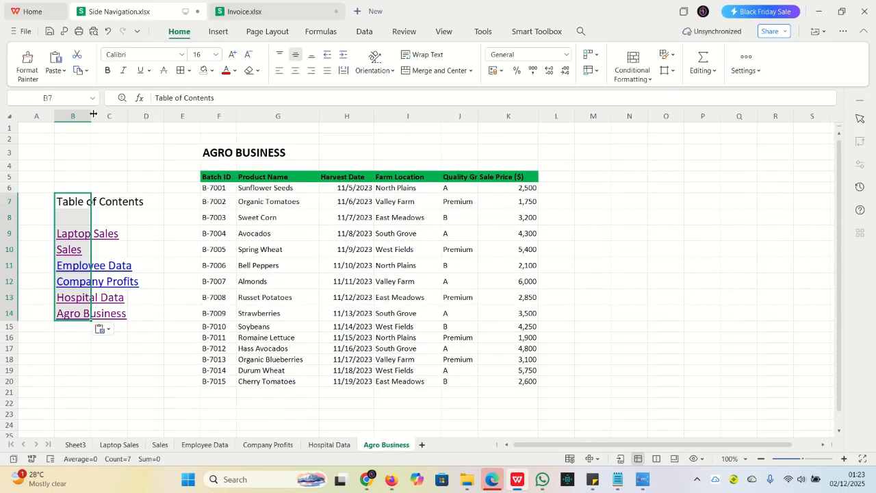
drag(91, 117, 151, 131)
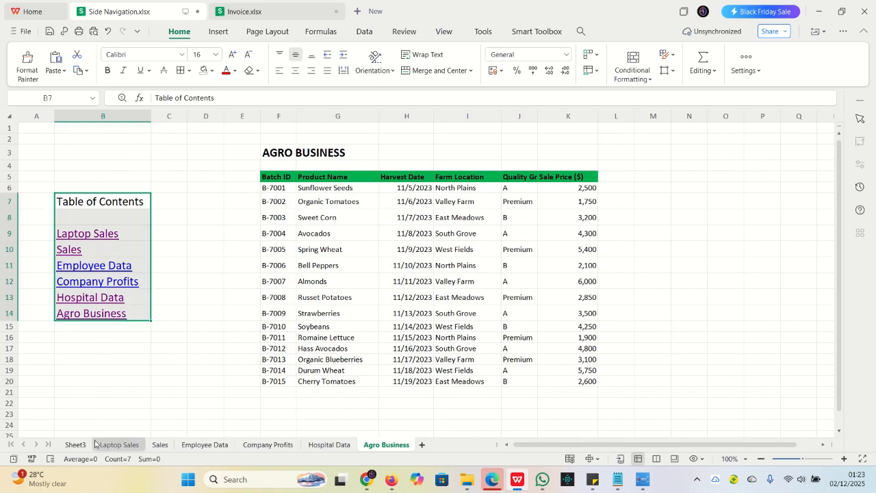
Delete Sheet3, which holds the original table of contents, from the workbook
click(72, 445)
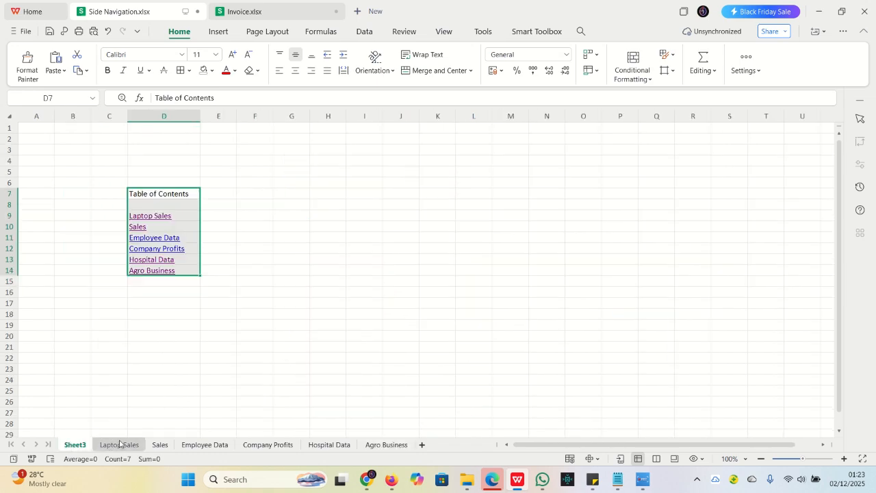
right_click(76, 446)
click(114, 133)
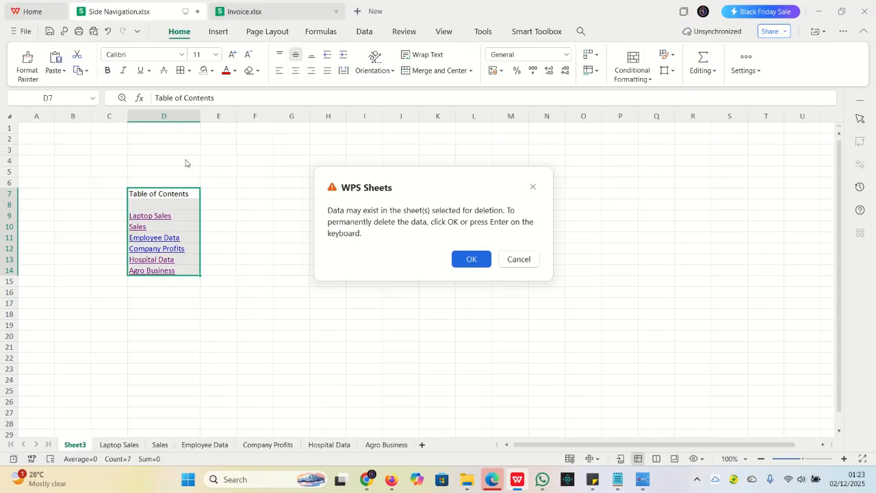
click(471, 259)
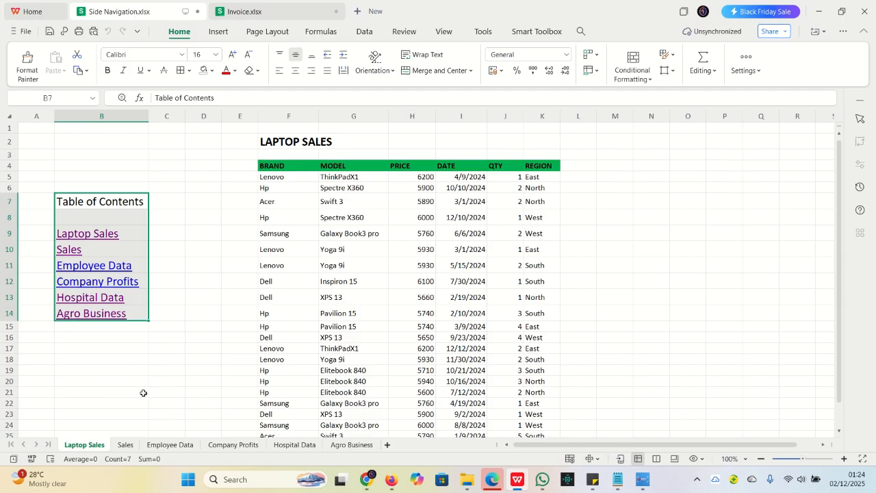
Test the side navigation by following its Laptop Sales, Sales, Employee Data, Hospital Data and Agro Business links
click(90, 238)
click(68, 251)
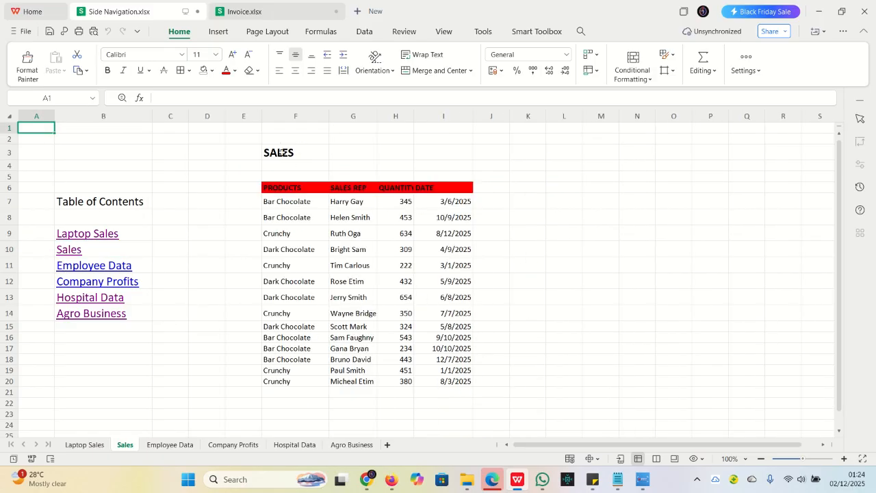
click(58, 268)
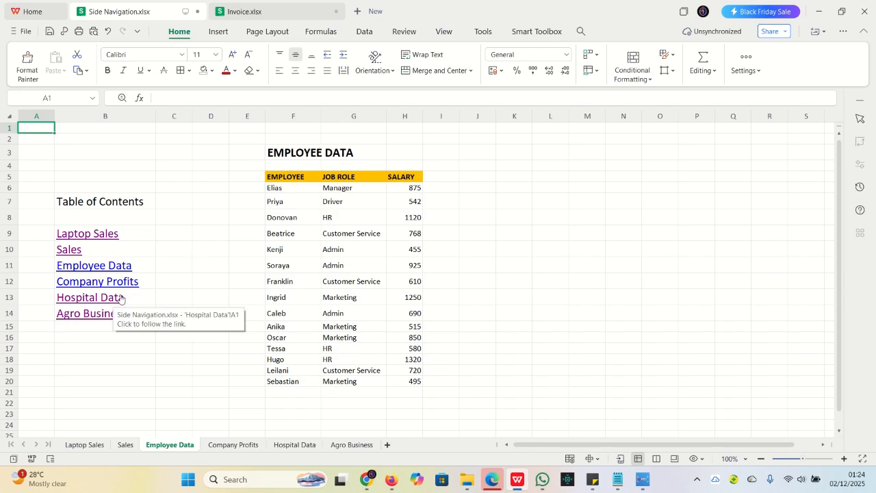
click(86, 302)
click(94, 301)
click(93, 319)
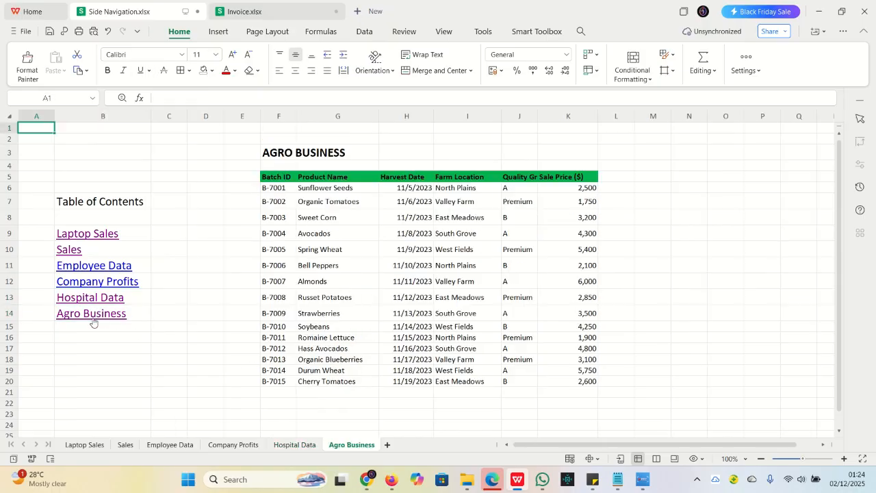
On the Laptop Sales sheet, set the font color of the Laptop Sales link in B9 to red
click(83, 445)
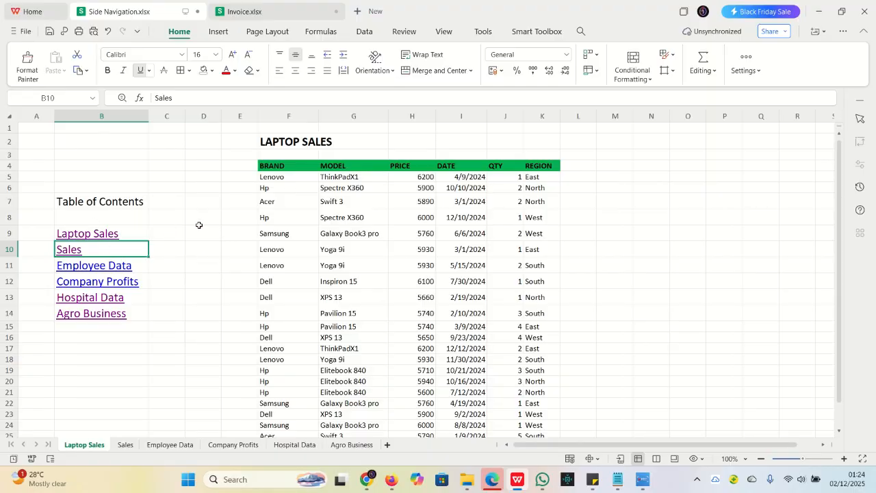
click(141, 233)
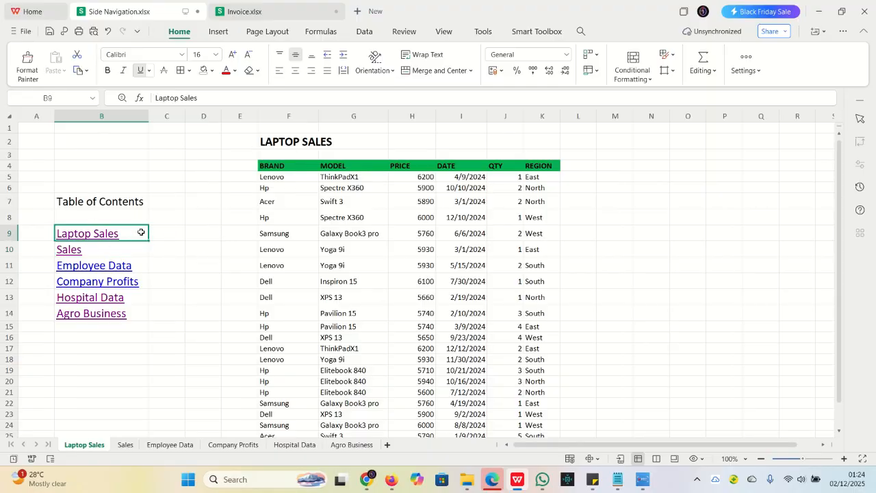
click(226, 71)
click(235, 71)
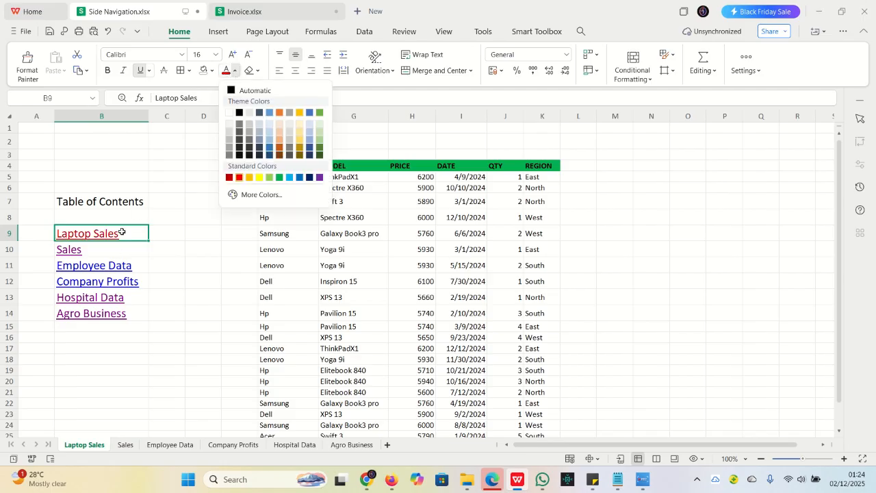
click(168, 215)
click(169, 215)
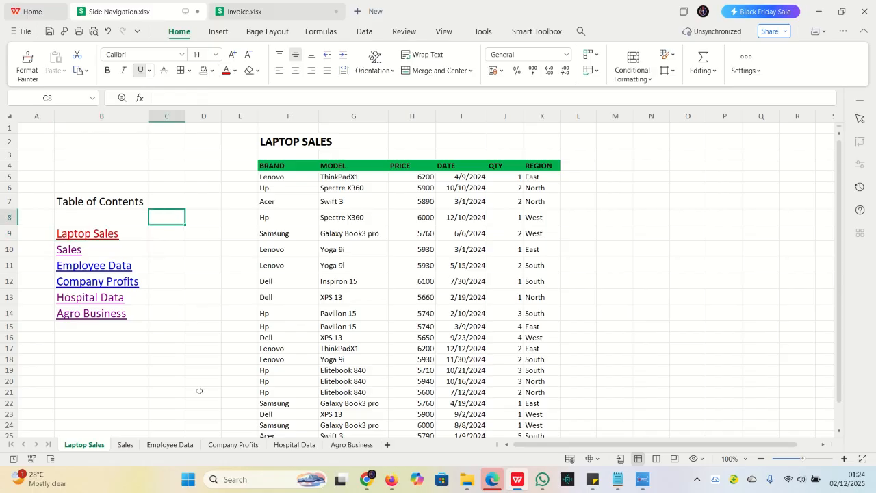
Color the Sales link in B10 red on the Sales sheet and the Employee Data link in B11 red on the Employee Data sheet
click(125, 447)
click(126, 245)
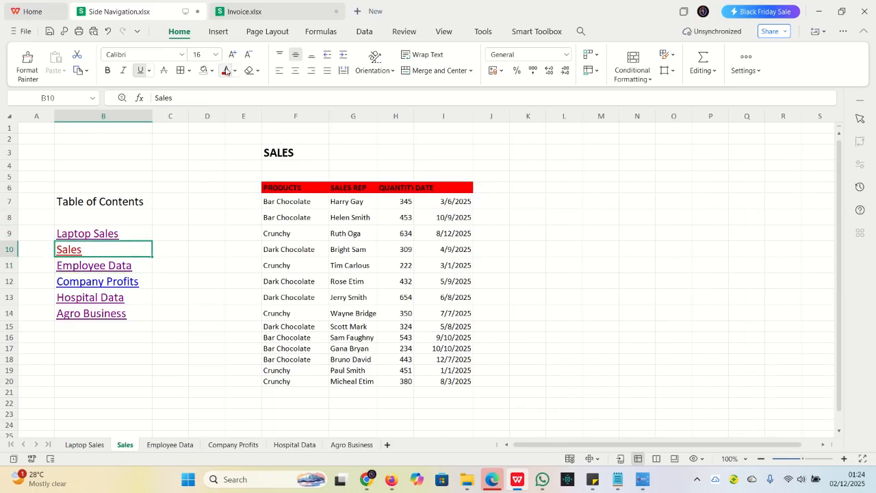
click(170, 445)
click(149, 266)
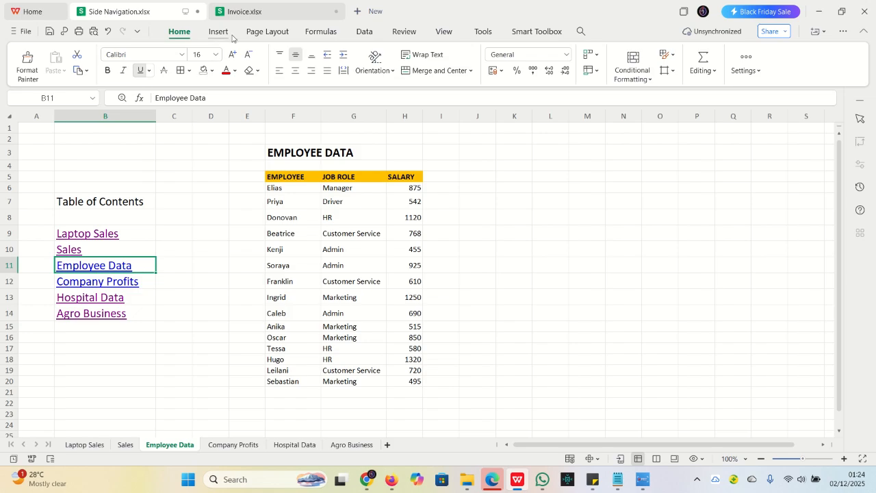
click(226, 70)
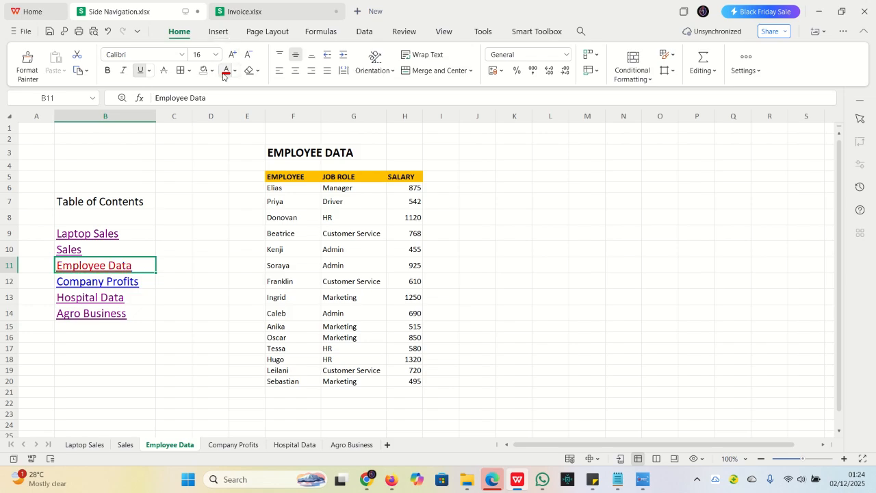
On the Company Profits sheet, set the font color of the Company Profits link in B12 to red
click(230, 446)
click(140, 278)
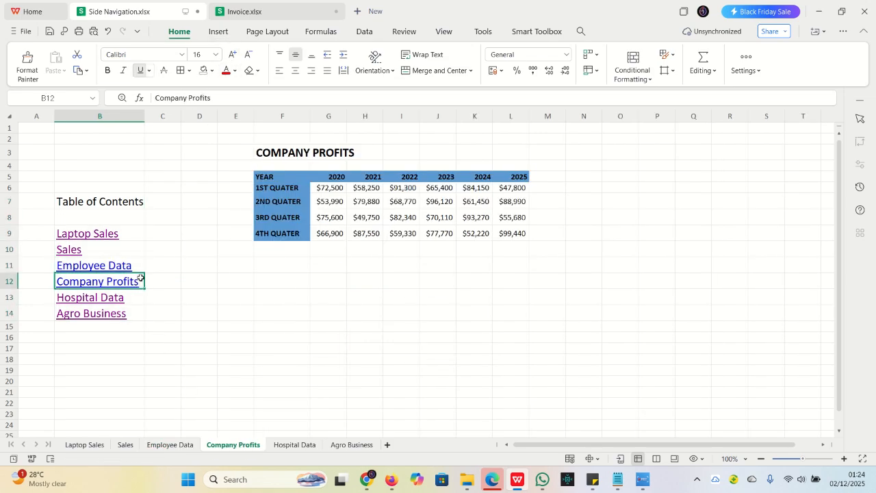
click(226, 70)
click(134, 294)
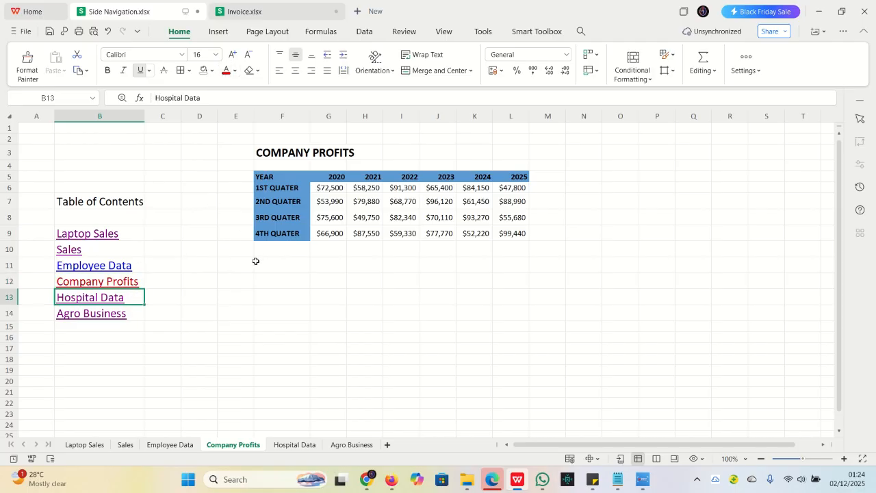
On the Hospital Data sheet, set the font color of the Hospital Data link in B13 to red
click(281, 446)
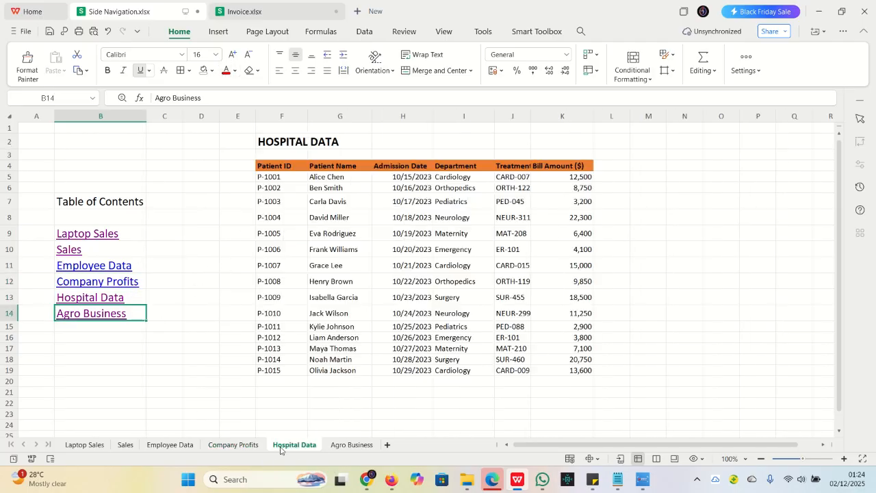
click(132, 297)
click(225, 71)
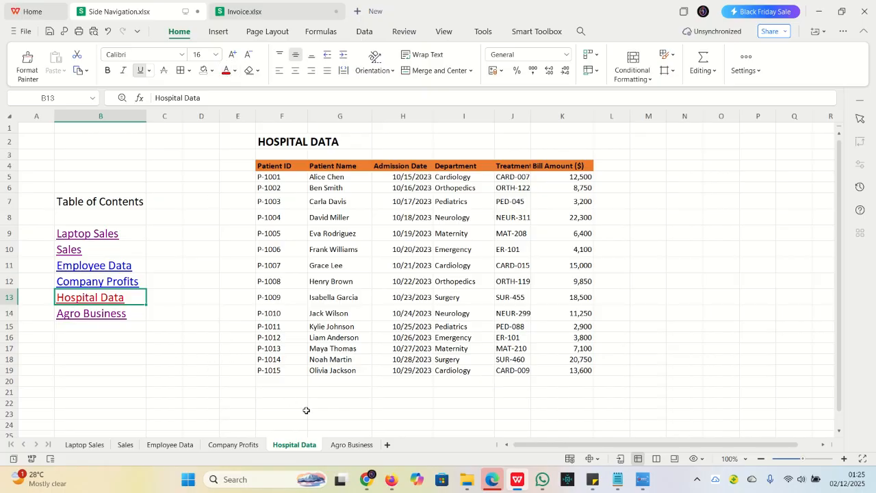
On the Agro Business sheet, set the font color of the Agro Business link in B14 to red
click(350, 445)
click(141, 313)
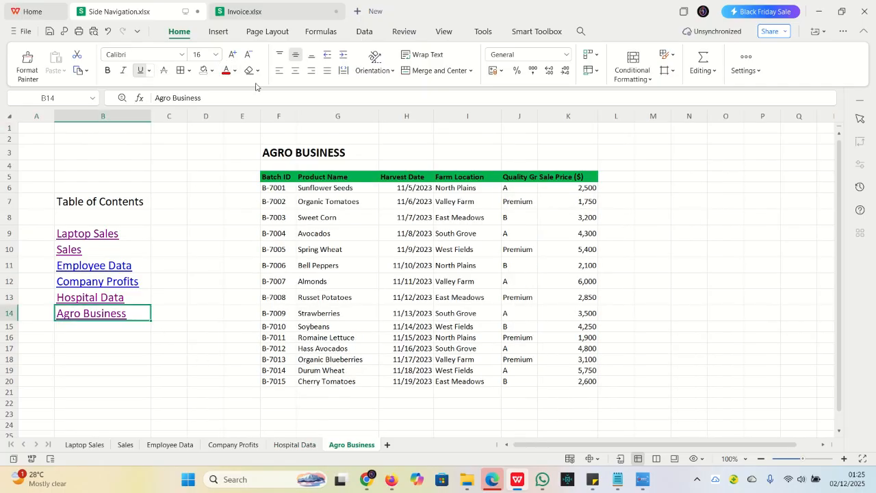
click(224, 71)
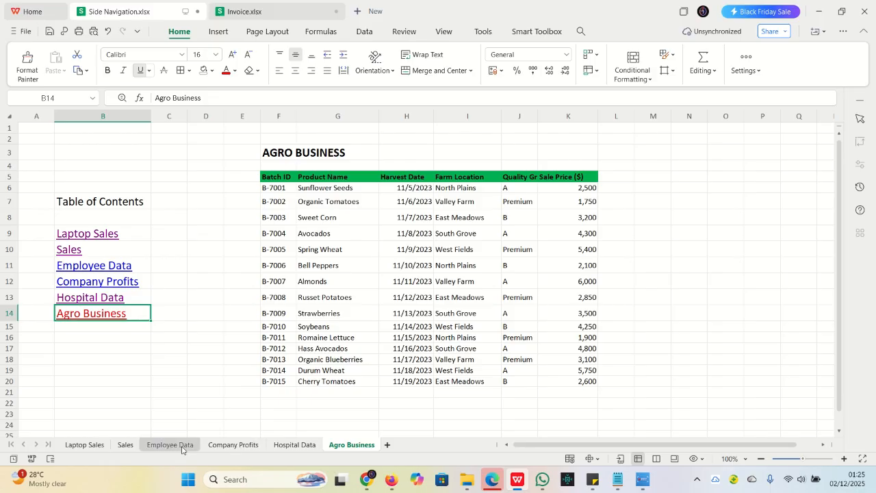
Follow the links to Sales and back to Laptop Sales, and color the Employee Data and Company Profits links there in B11 and B12 purple
click(70, 248)
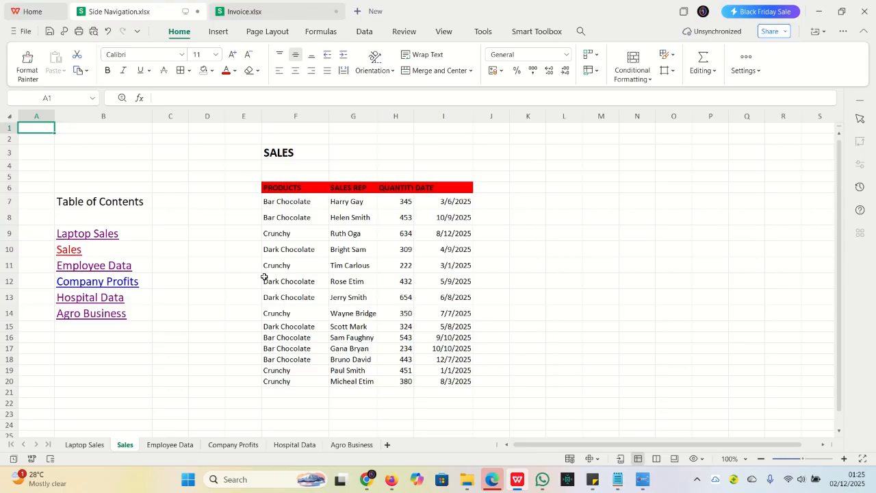
click(86, 236)
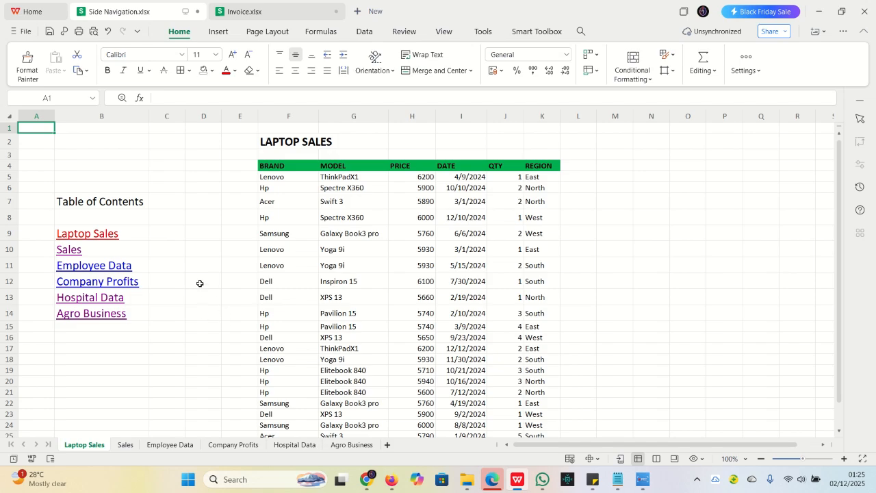
click(137, 269)
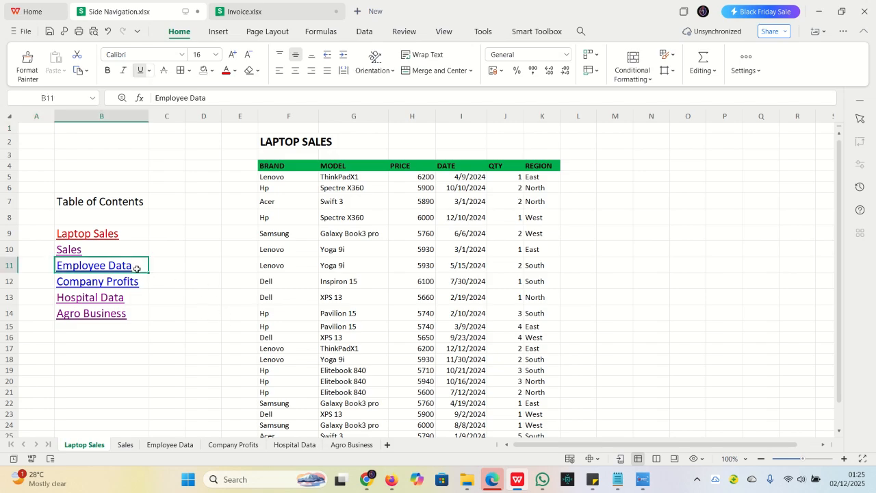
click(235, 71)
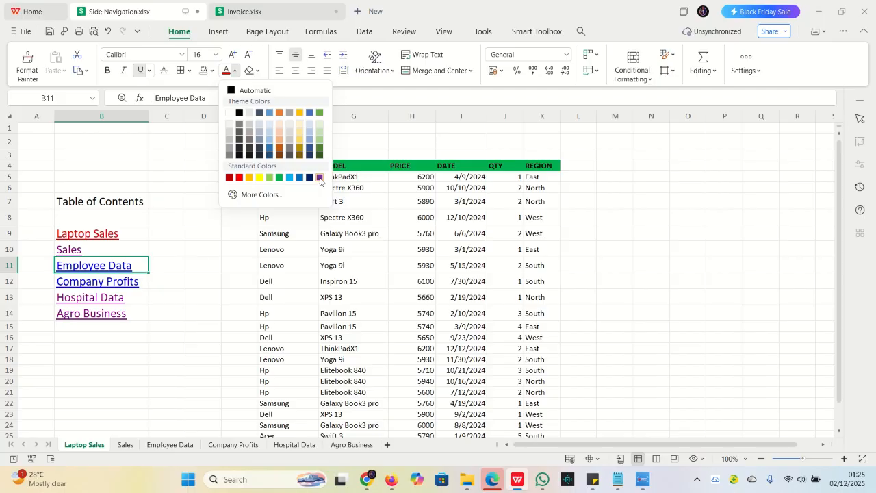
click(320, 178)
click(142, 279)
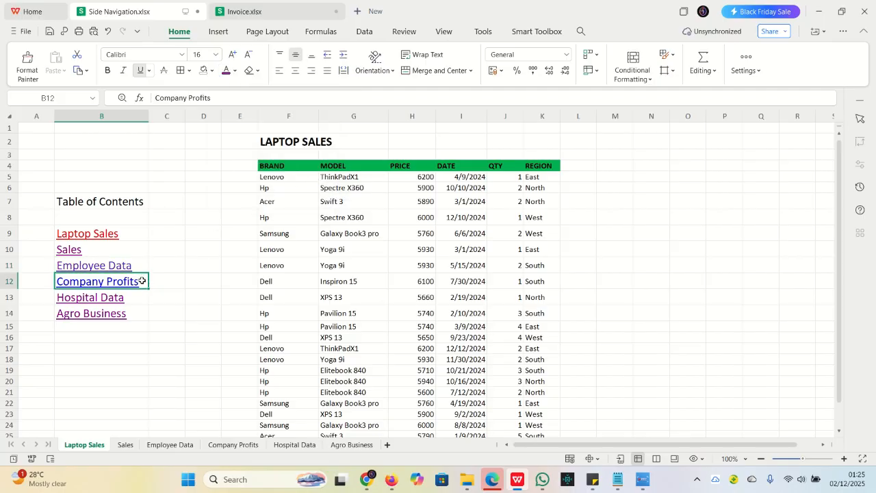
click(226, 71)
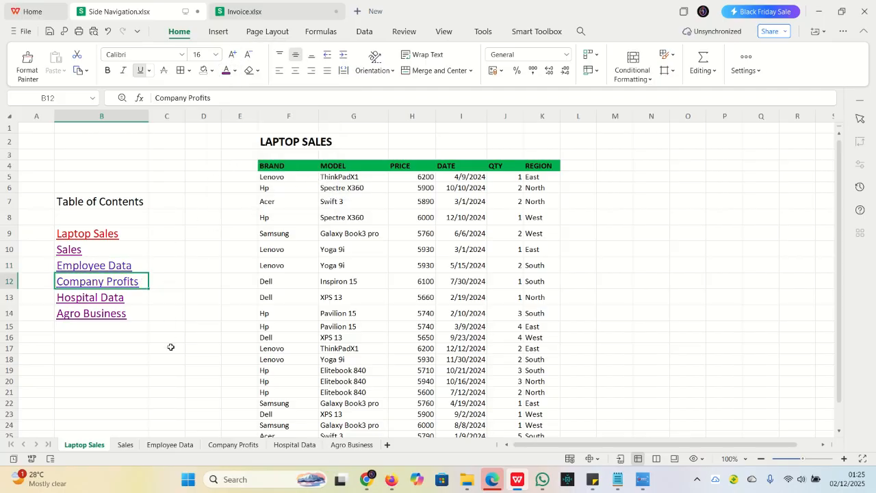
On the Sales sheet, set the font color of the Company Profits link in B12 to purple
click(126, 446)
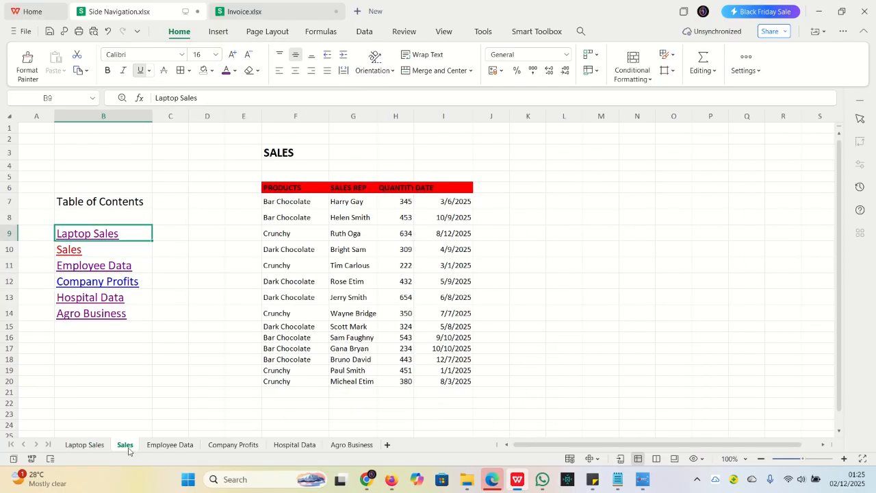
click(142, 280)
click(226, 70)
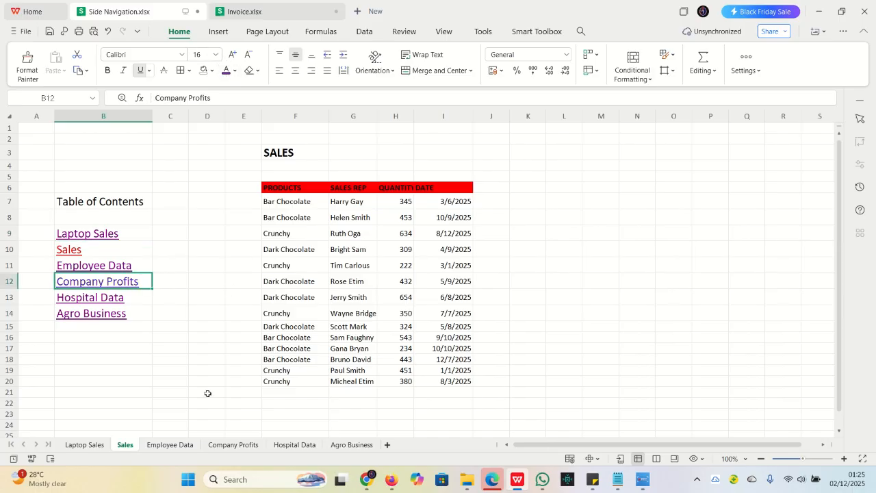
On the Company Profits sheet, set the font color of the Employee Data link in B11 to purple
click(229, 444)
click(136, 267)
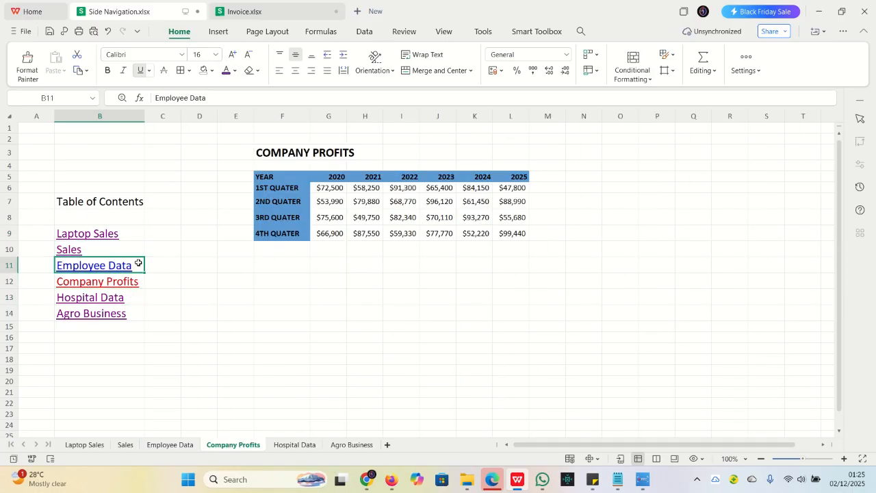
click(225, 71)
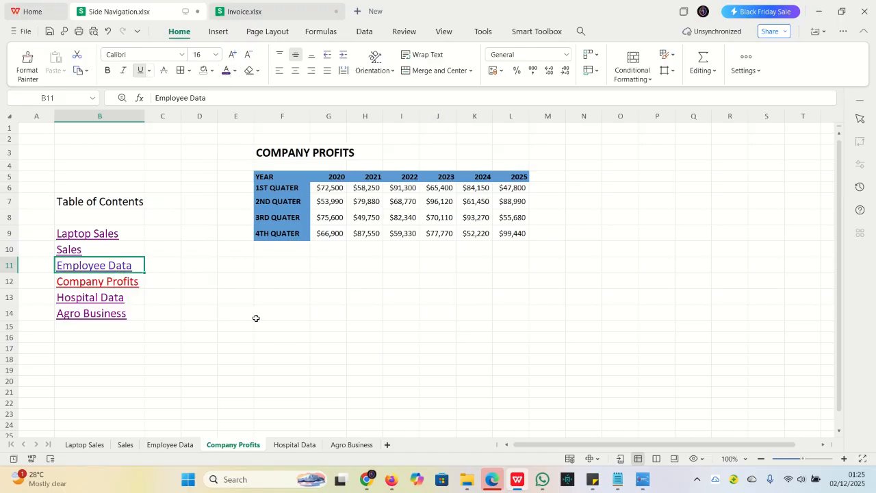
On the Hospital Data sheet, color the Employee Data and Company Profits links in B11 and B12 purple
click(294, 444)
click(136, 266)
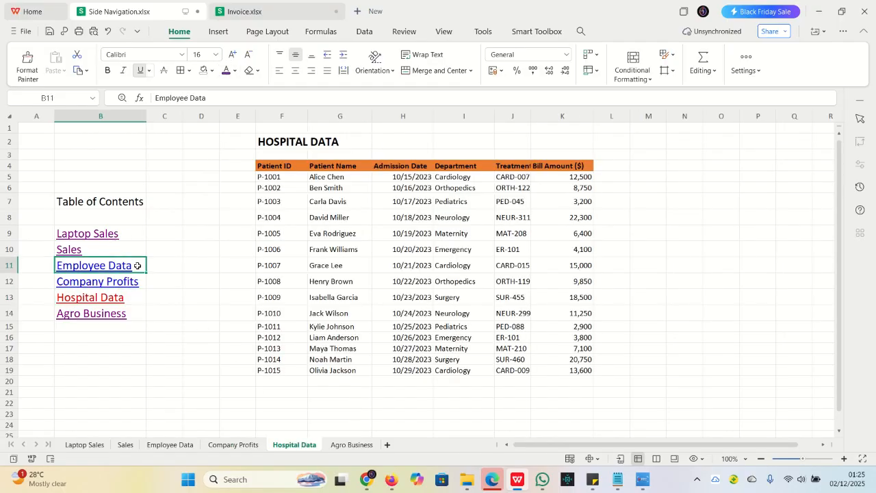
click(225, 72)
click(140, 280)
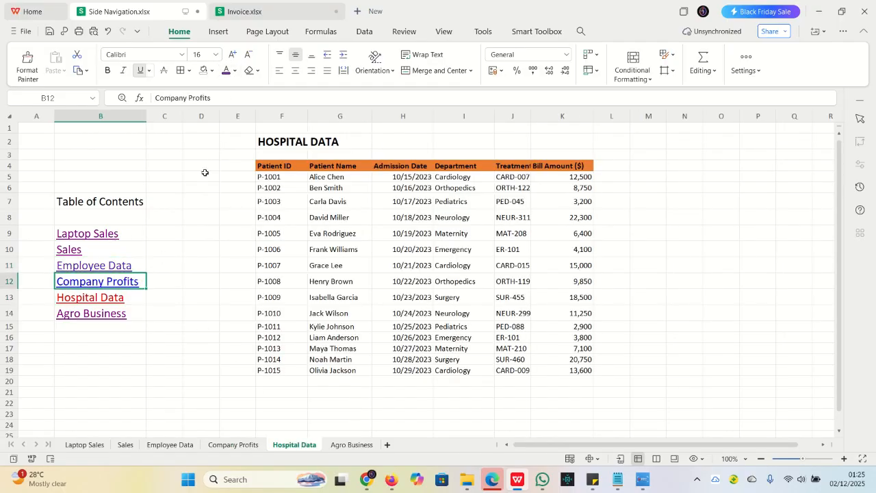
On the Agro Business sheet, set the font color of the Employee Data and Company Profits links in B11 and B12 to purple
click(332, 446)
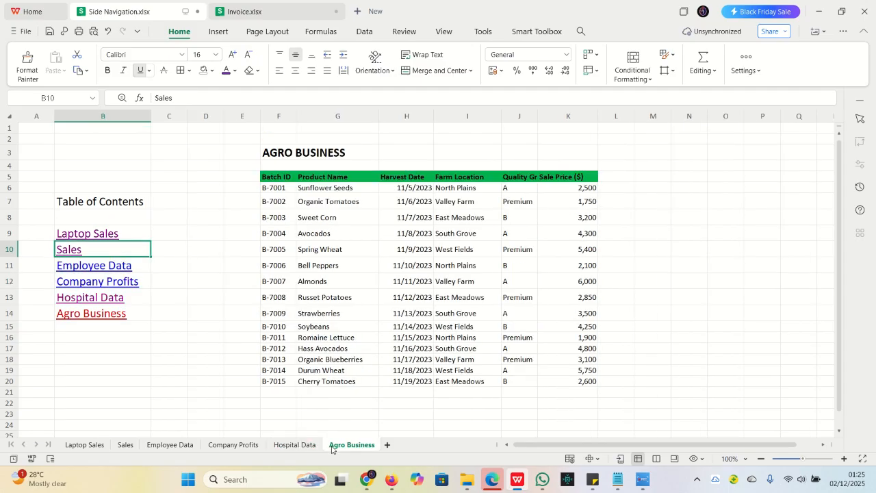
click(144, 268)
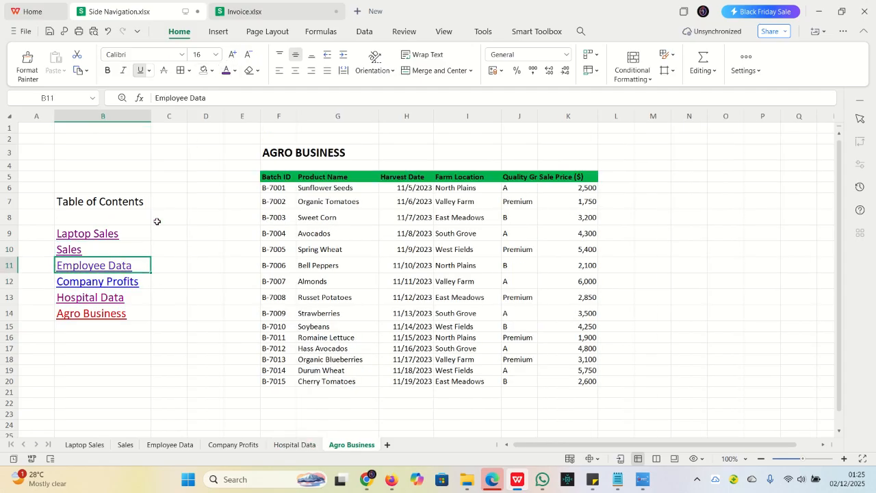
click(145, 278)
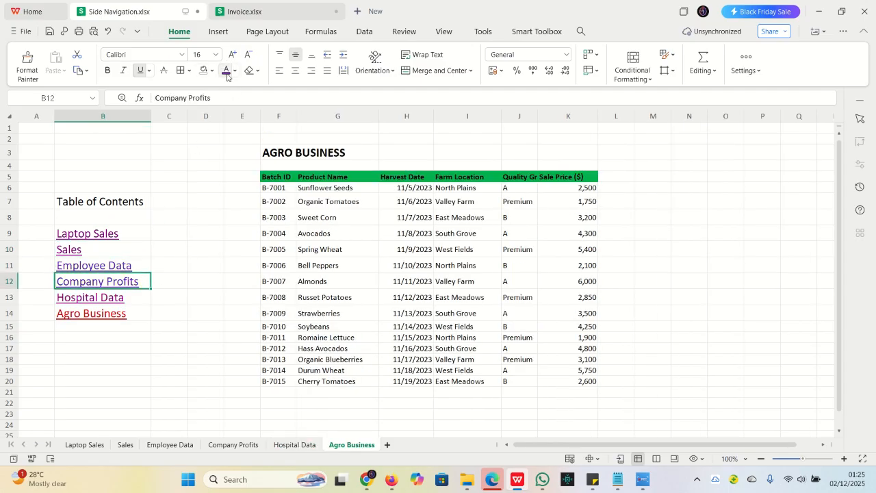
click(144, 313)
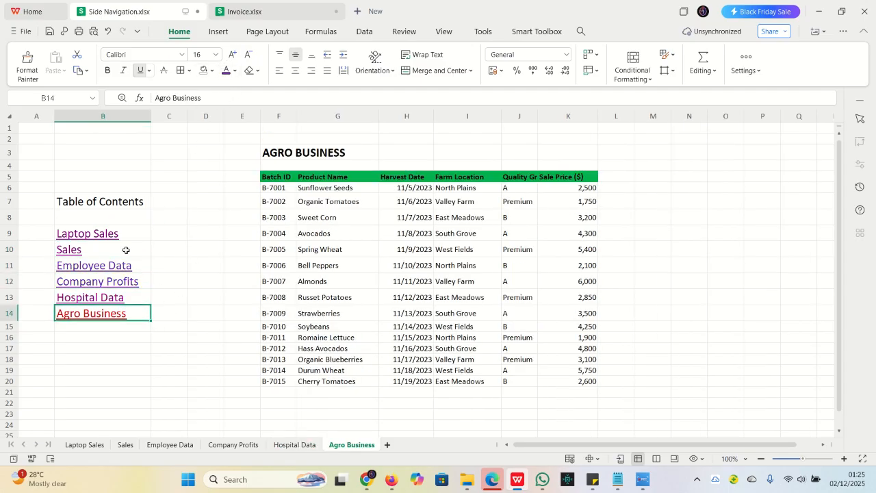
Test the side navigation by following the Laptop Sales, Company Profits, Hospital Data and Agro Business links in turn
click(96, 237)
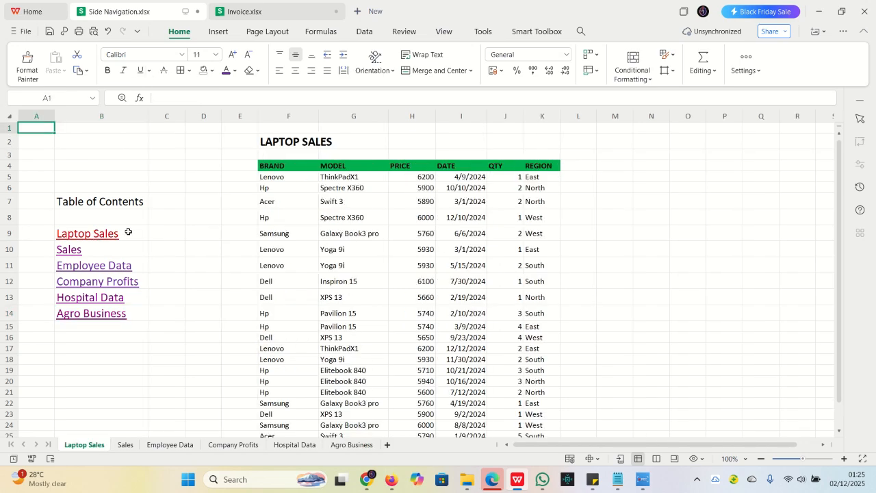
click(104, 283)
click(103, 302)
click(104, 317)
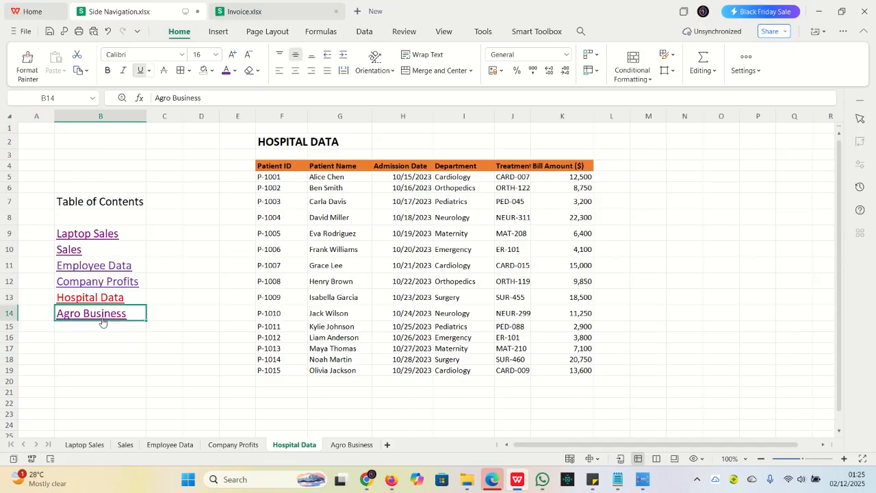